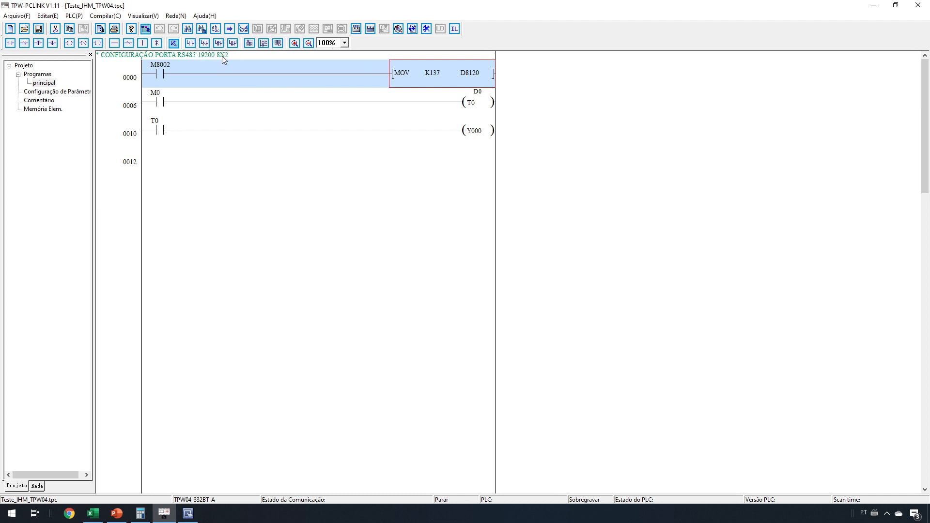
Examine the ladder rungs where contact M0 drives timer T0 and contact T0 drives output Y000
left_click(256, 127)
left_click_drag(160, 103, 468, 102)
left_click(162, 99)
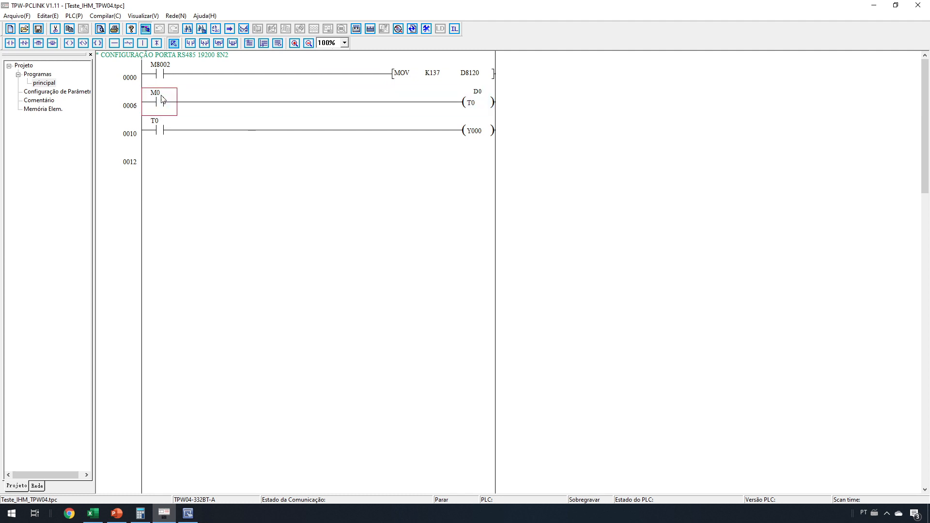
left_click(471, 105)
left_click(156, 129)
left_click(477, 134)
left_click_drag(477, 134, 164, 129)
left_click(244, 164)
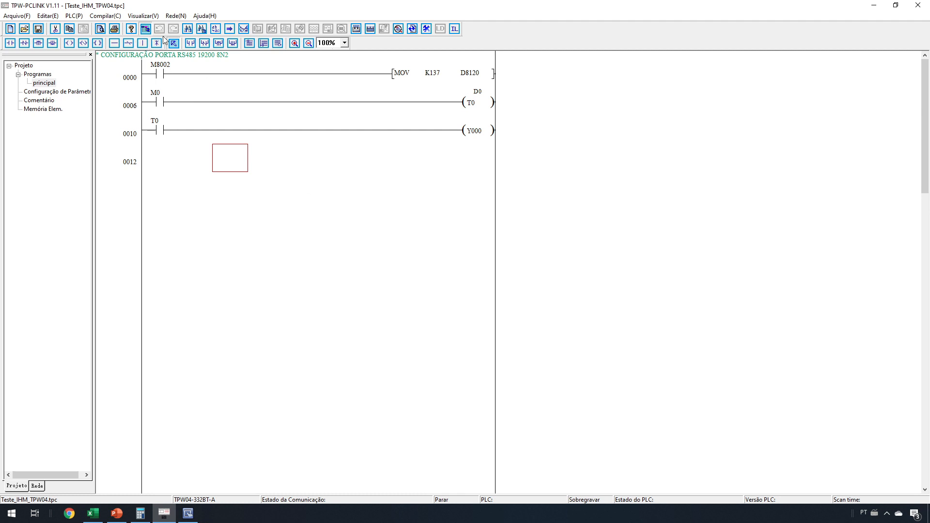
Connect to the PLC through COM5 at 19200 baud with no parity and 2 stop bits
left_click(105, 16)
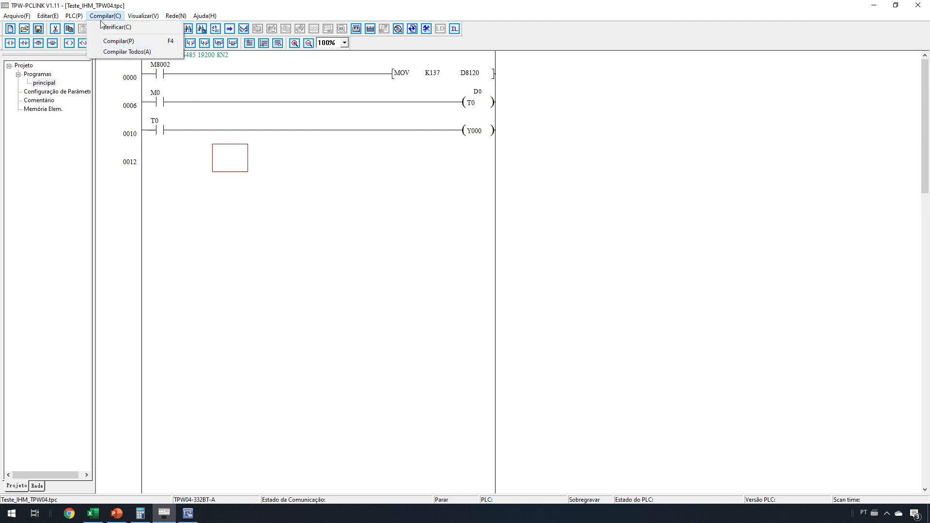
mouse_move(75, 17)
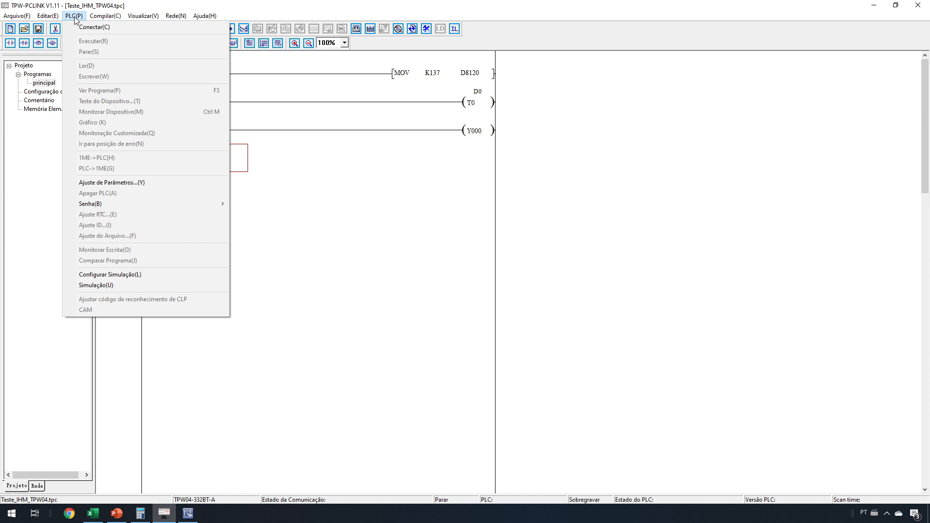
left_click(93, 27)
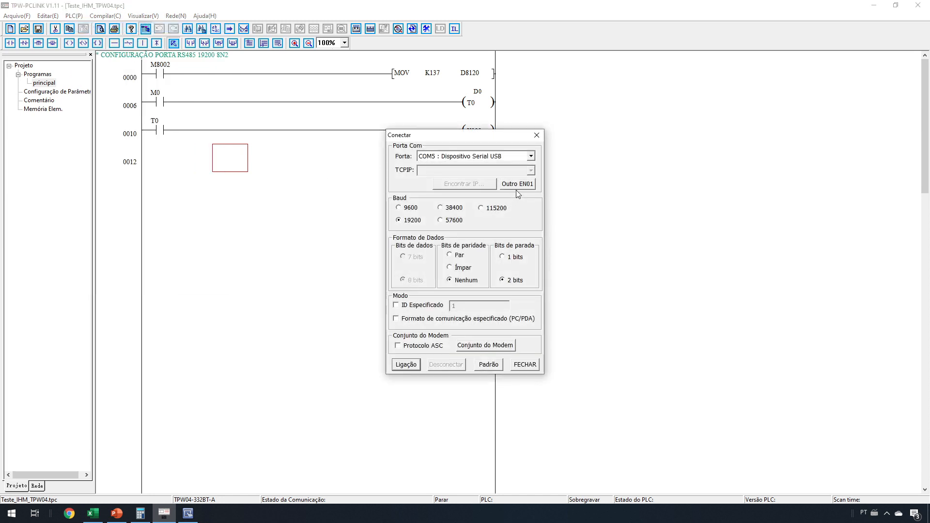
left_click(408, 367)
left_click(492, 276)
Compile all programs and write them to the connected PLC
left_click(70, 16)
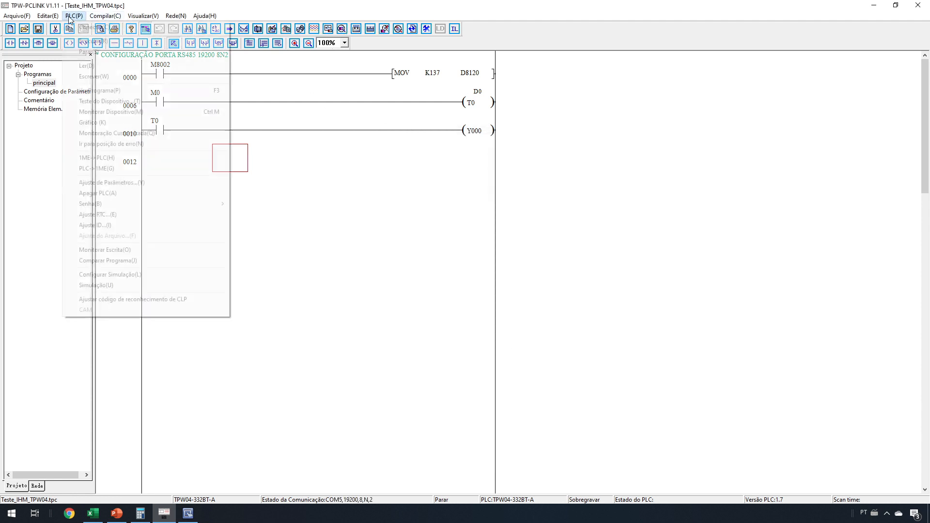
left_click(78, 18)
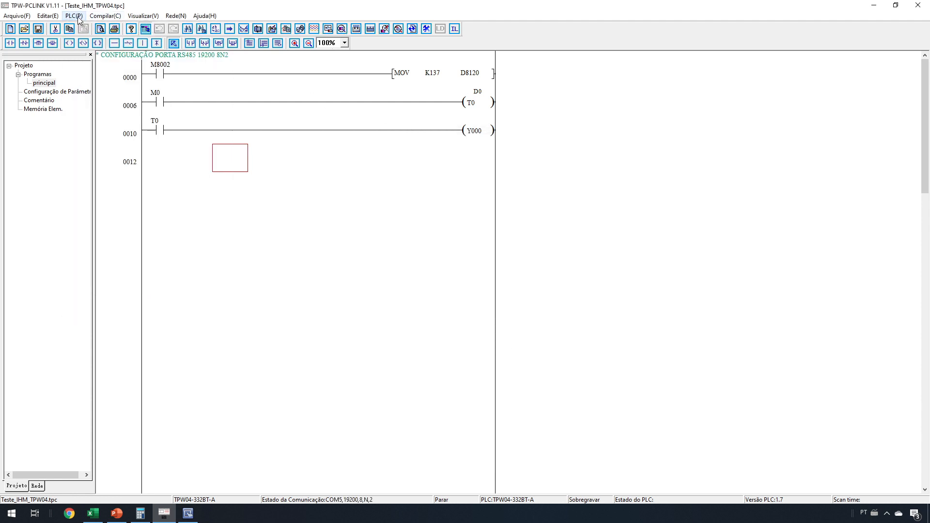
left_click(79, 18)
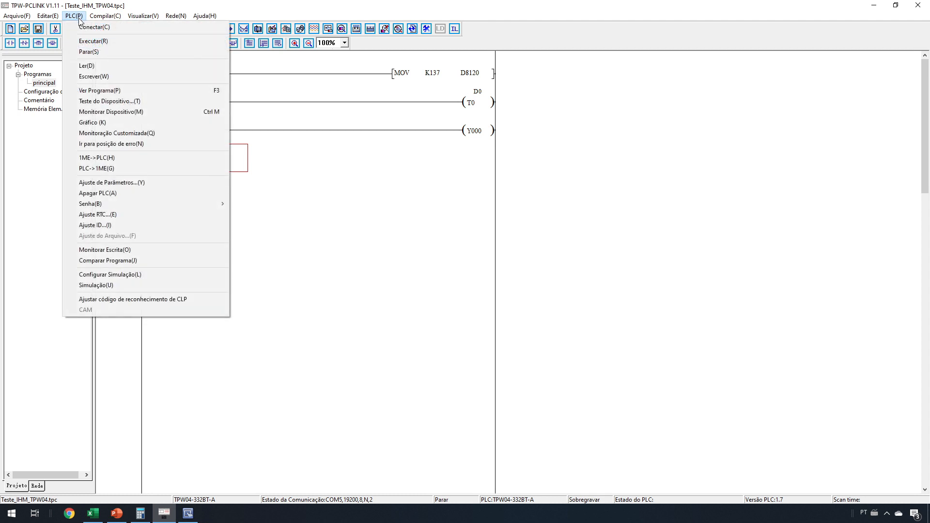
left_click(109, 77)
left_click(532, 226)
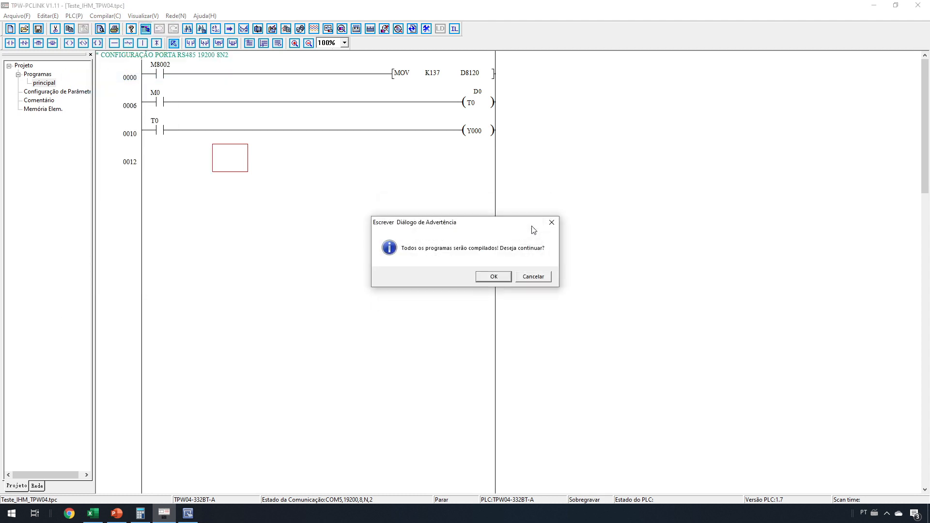
left_click(490, 276)
left_click(491, 275)
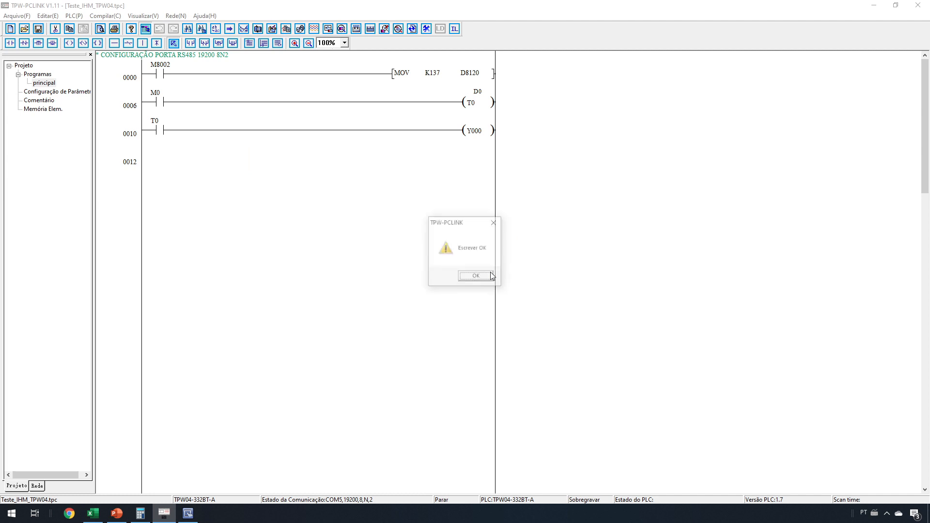
Put the PLC into run mode and start monitoring the ladder program
key("Return")
key("Return")
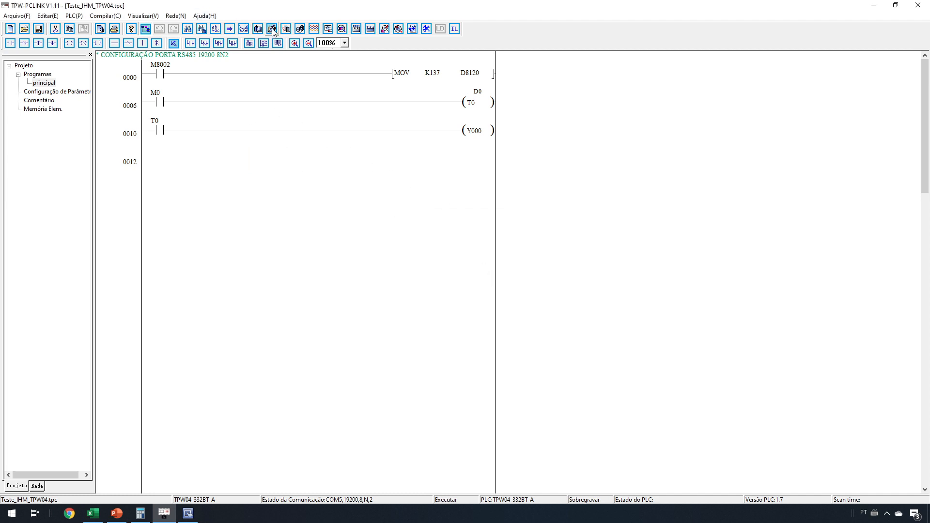
left_click(300, 30)
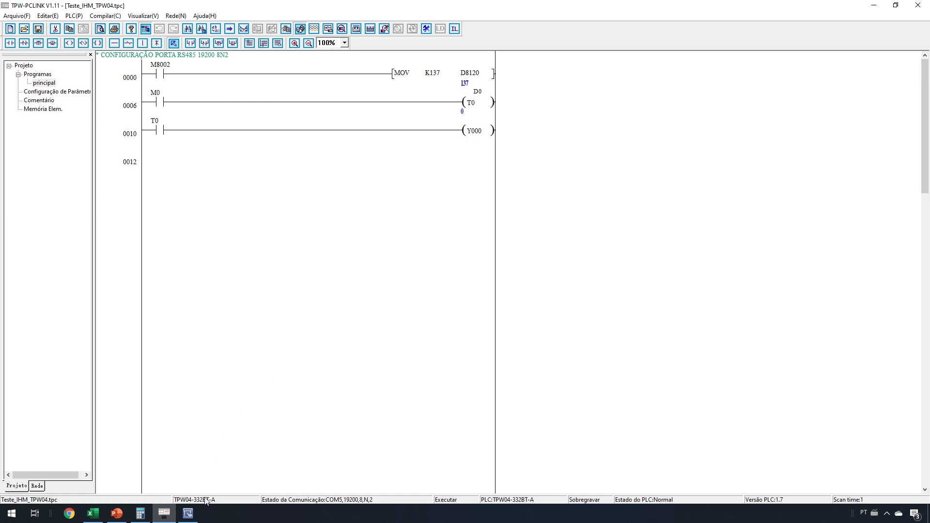
Switch to EasyBuilder Pro and create a new landscape project for the MT8071iE/MT8101iE (800 x 480) model
left_click(188, 514)
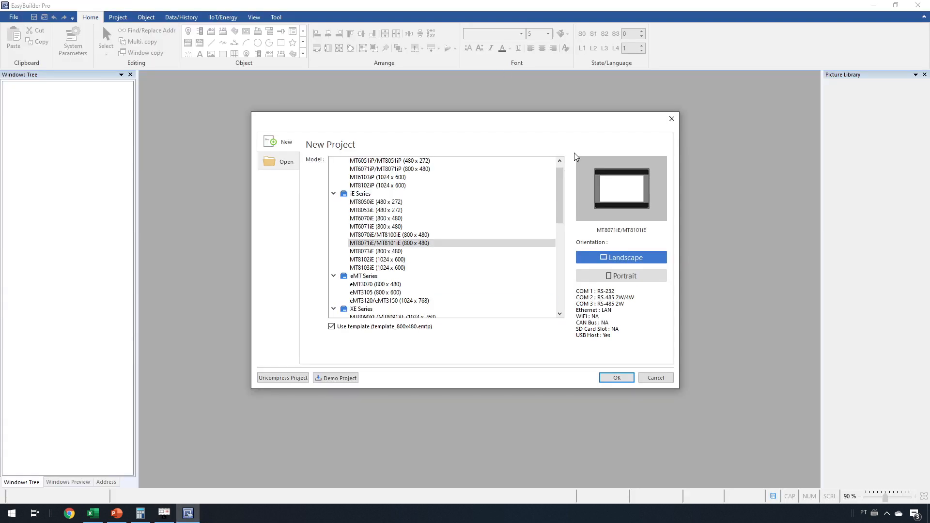
left_click(393, 248)
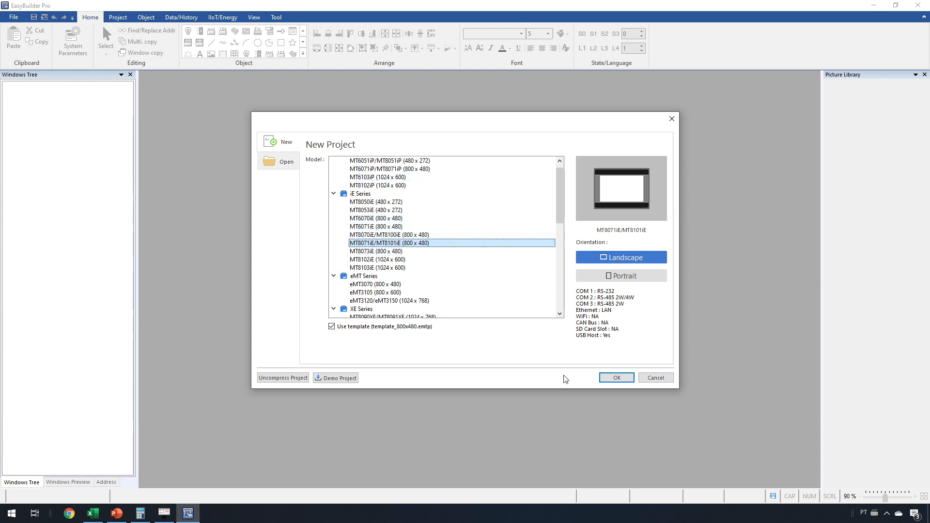
left_click(620, 379)
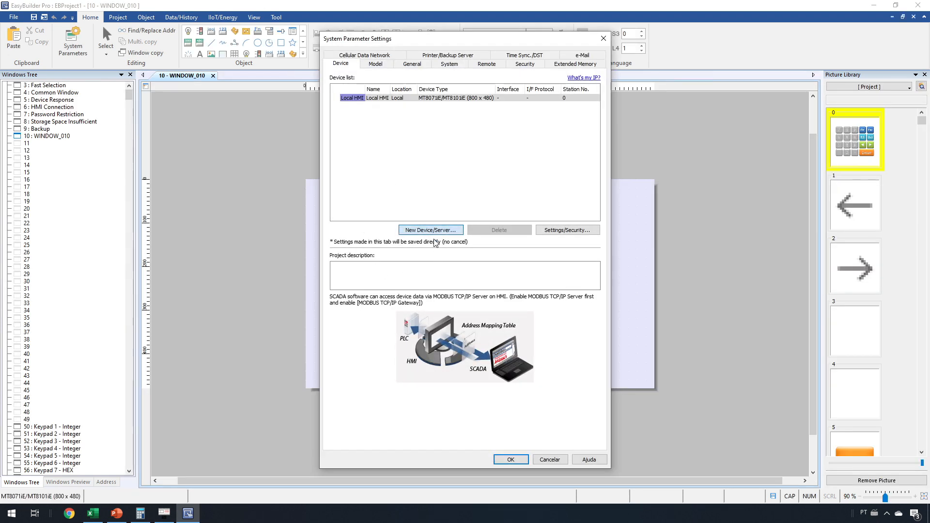
Add a new local device to the system parameters with the device type MODBUS RTU (Zero-based Addressing)
key("Return")
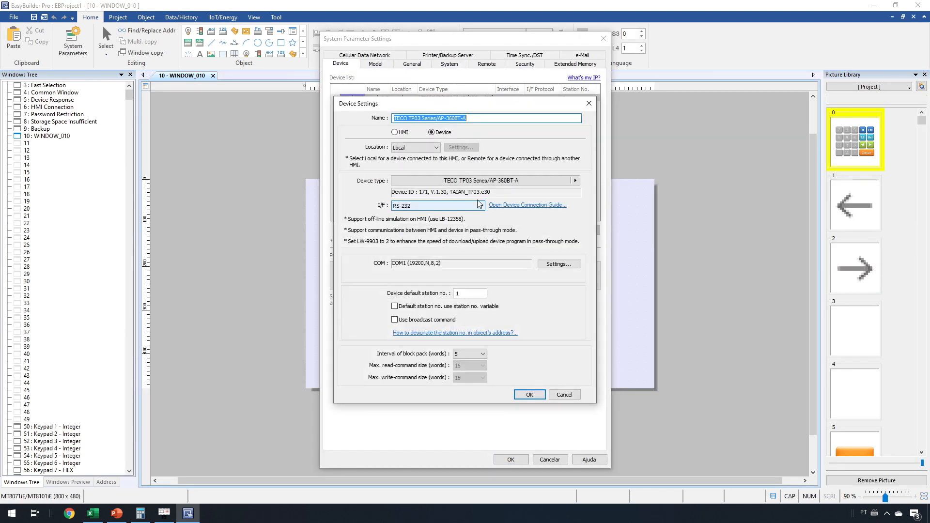
left_click(464, 135)
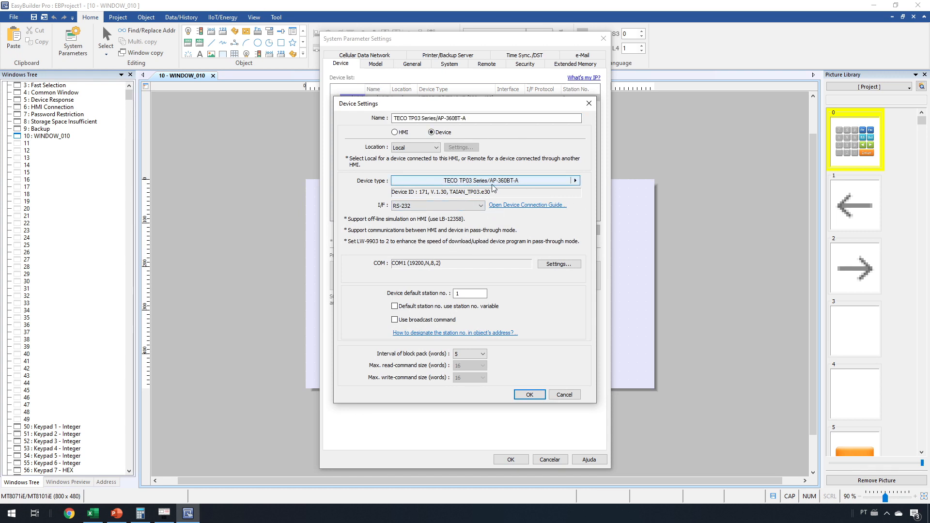
left_click(579, 183)
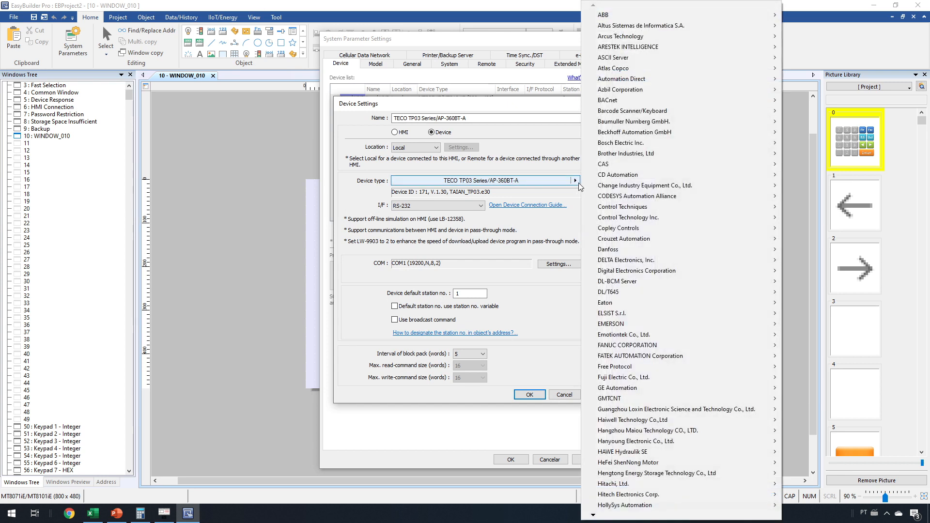
mouse_move(593, 516)
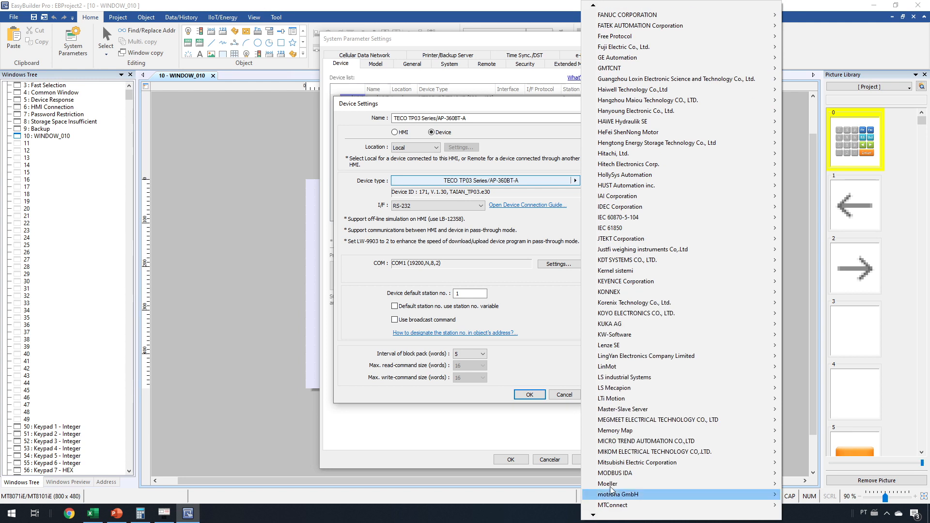
mouse_move(622, 474)
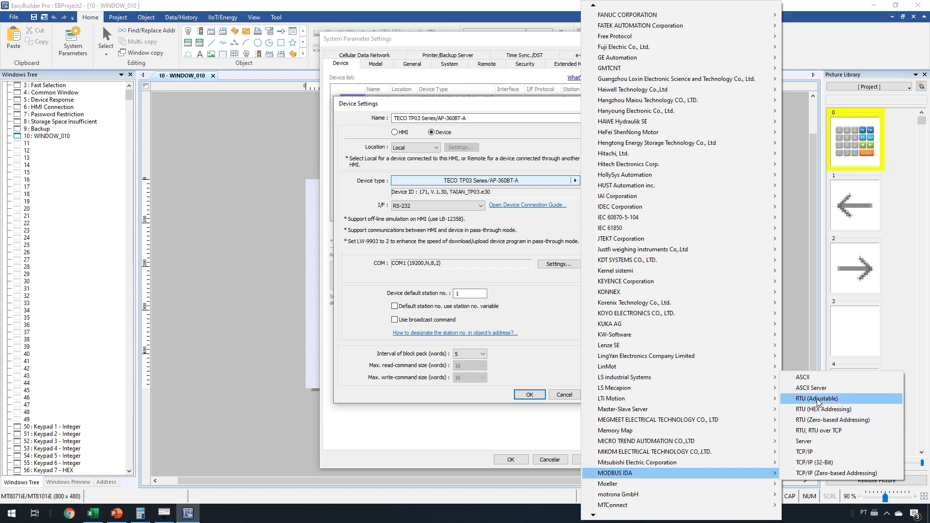
left_click(854, 421)
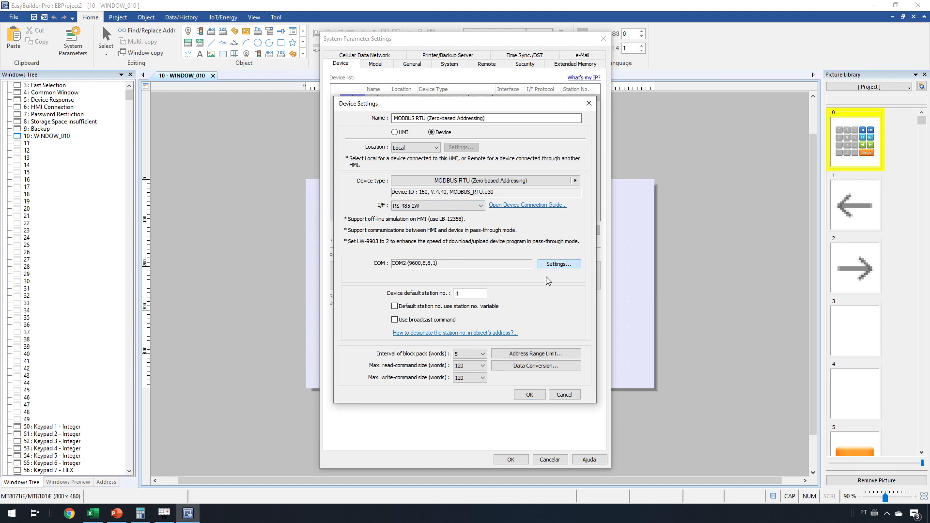
Set the Modbus device's port to COM 4, 19200 baud, parity None and 2 stop bits, and accept the system parameters
left_click(552, 264)
left_click(439, 211)
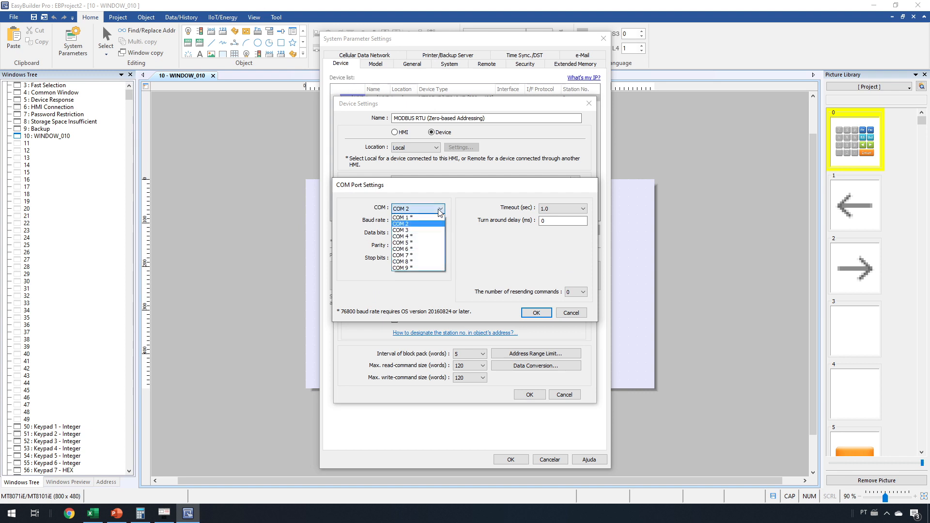
left_click(416, 234)
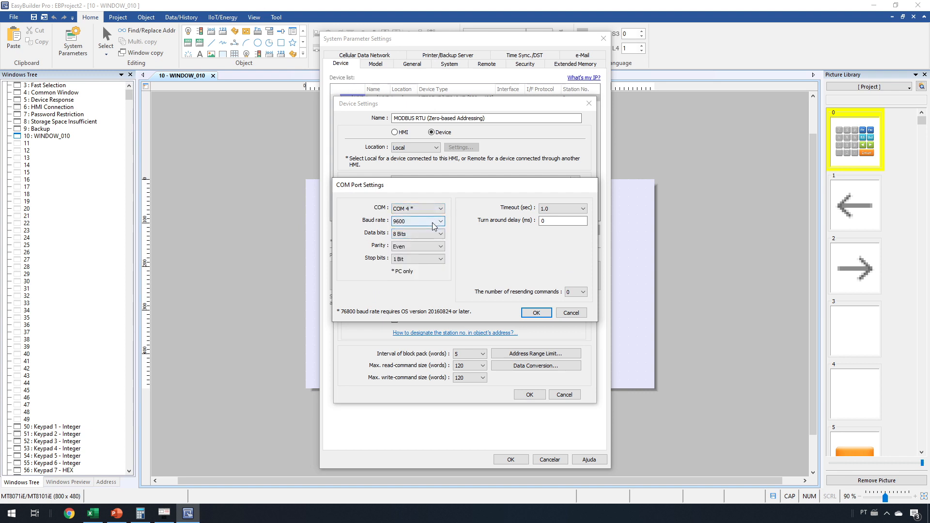
left_click(439, 222)
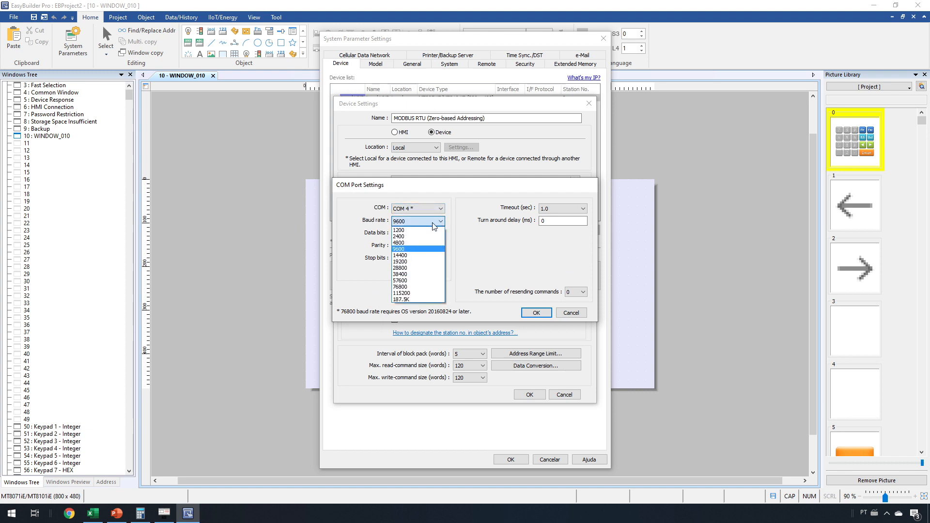
left_click(415, 262)
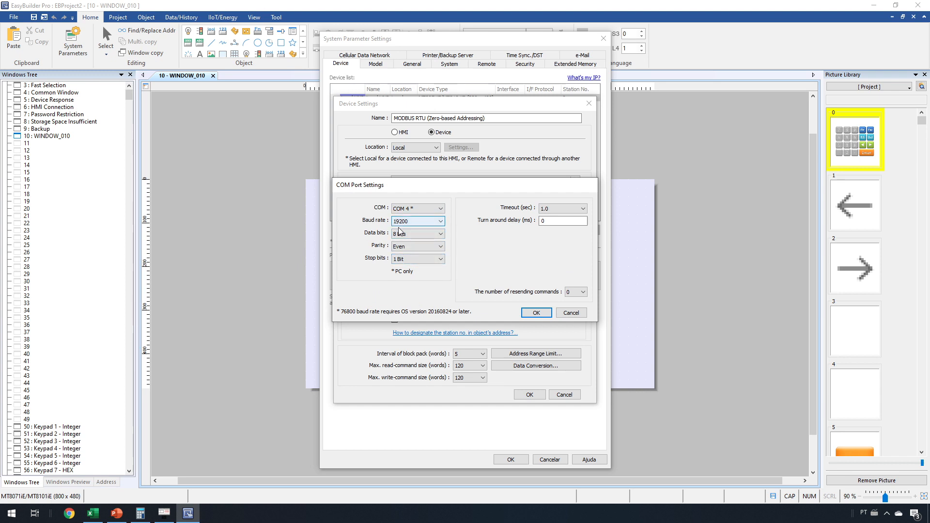
left_click(403, 245)
left_click(410, 256)
left_click(412, 259)
left_click(411, 274)
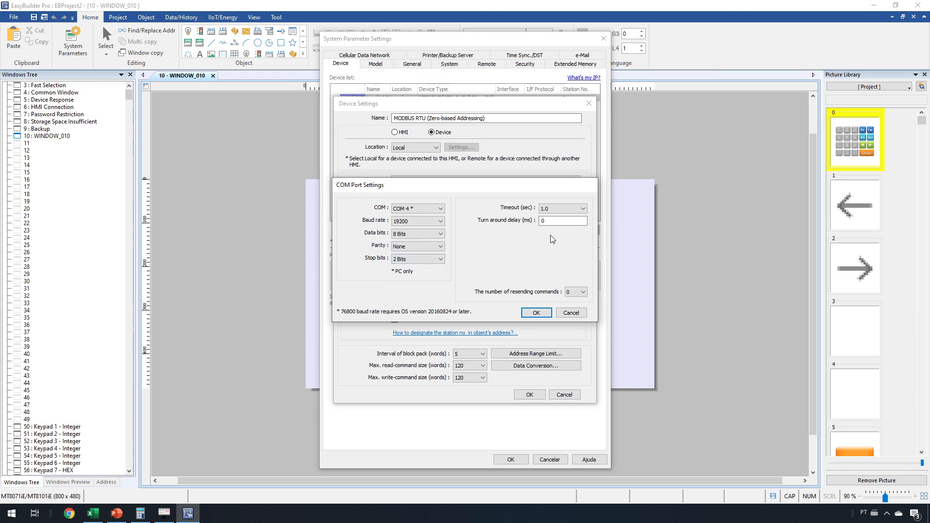
double_click(554, 222)
left_click(536, 313)
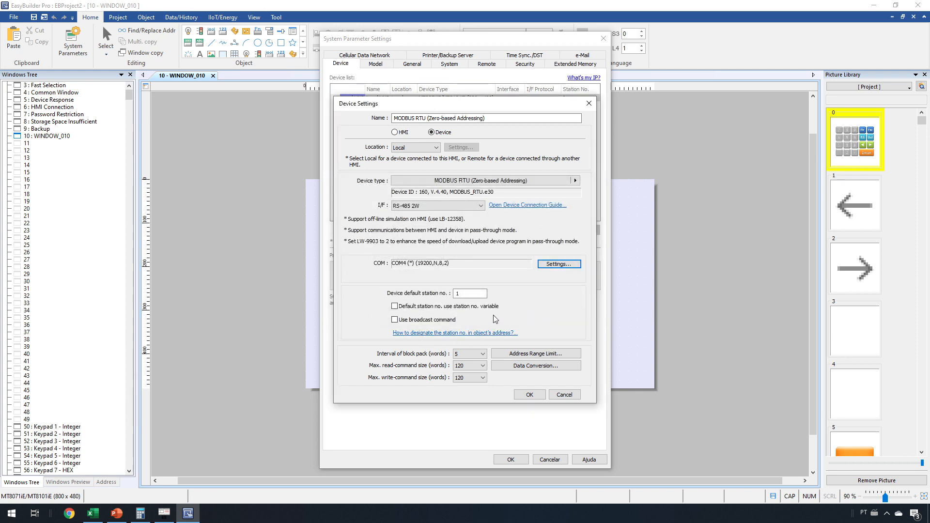
left_click(529, 394)
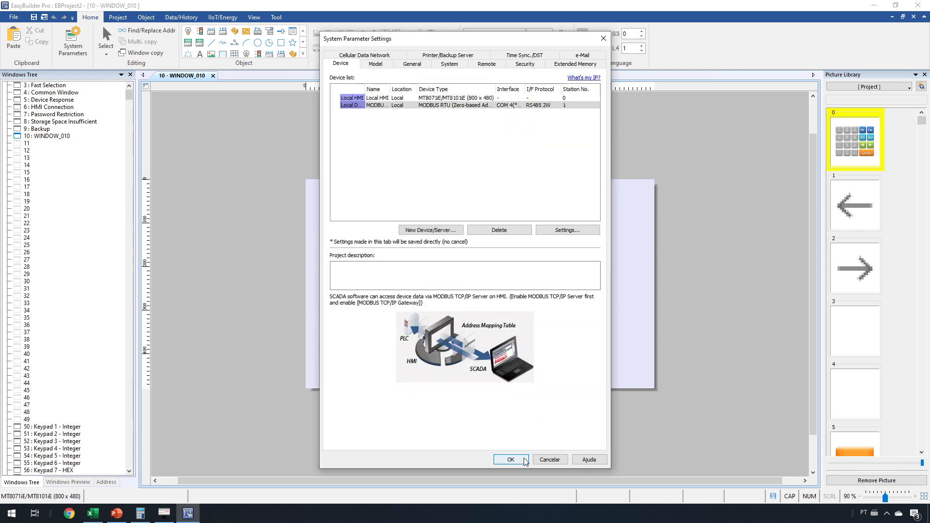
left_click(525, 461)
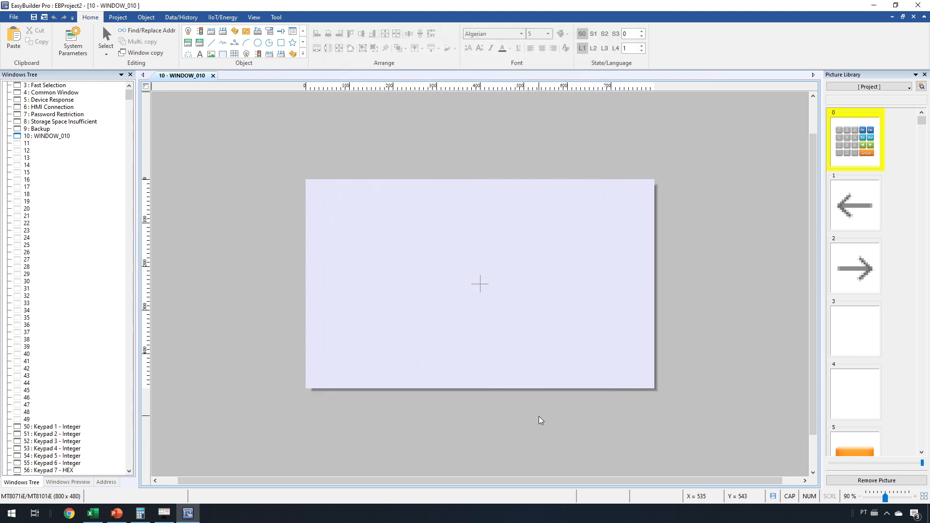
Create a toggle switch for the Modbus RTU device at address 0x 512 and place it at about (80, 120) in window 10
left_click(303, 53)
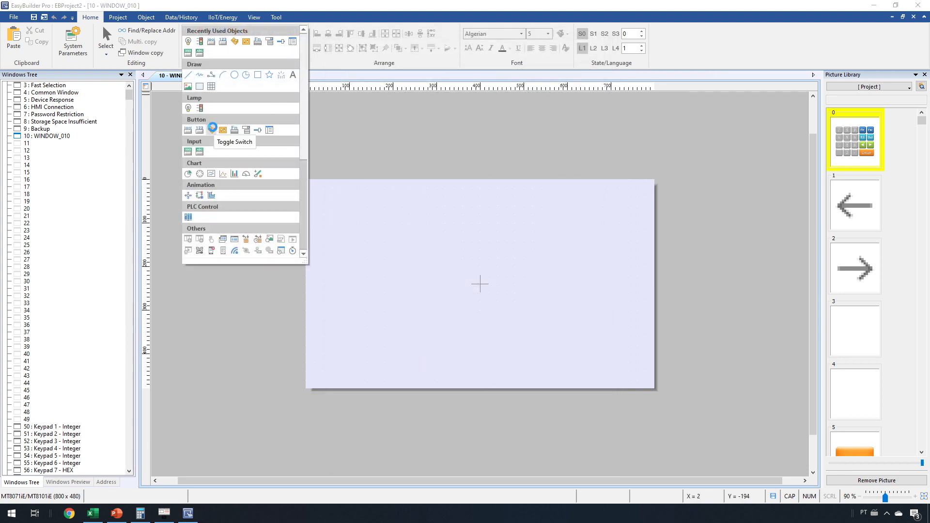
left_click(213, 130)
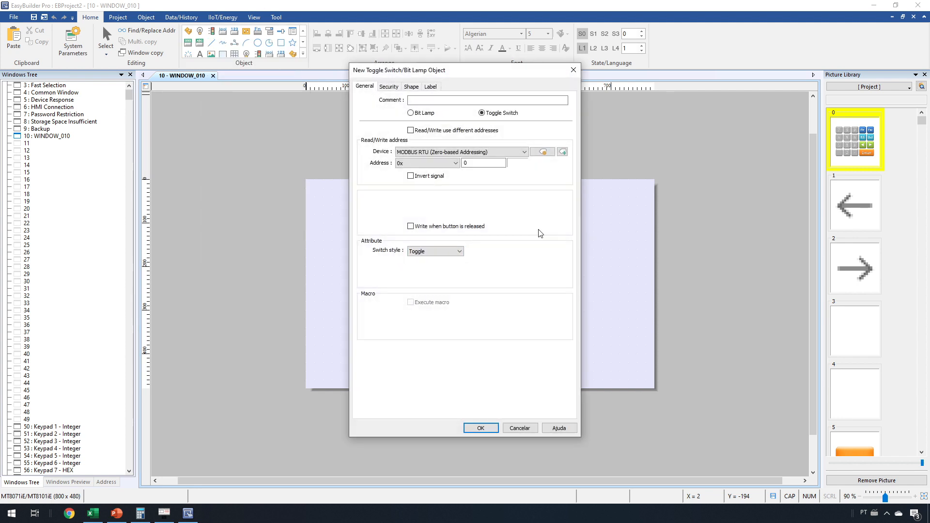
left_click(456, 163)
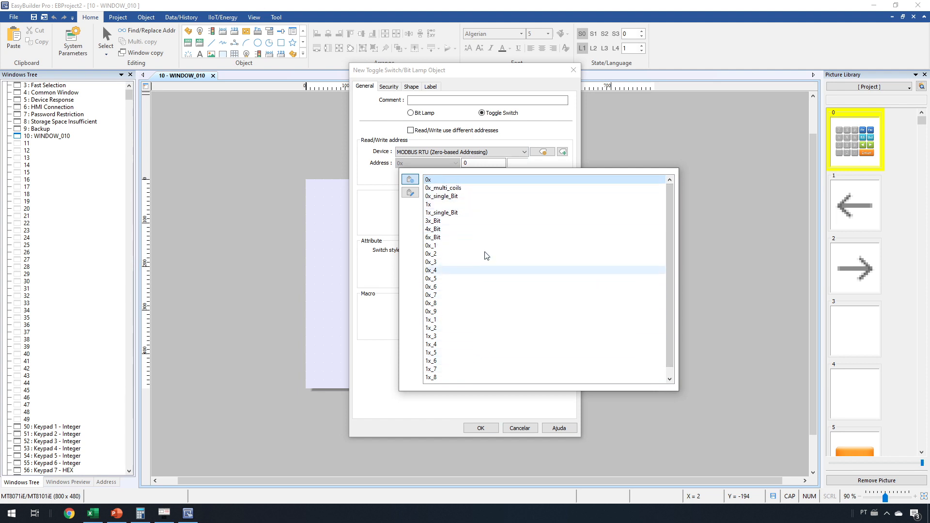
left_click(443, 178)
left_click(487, 164)
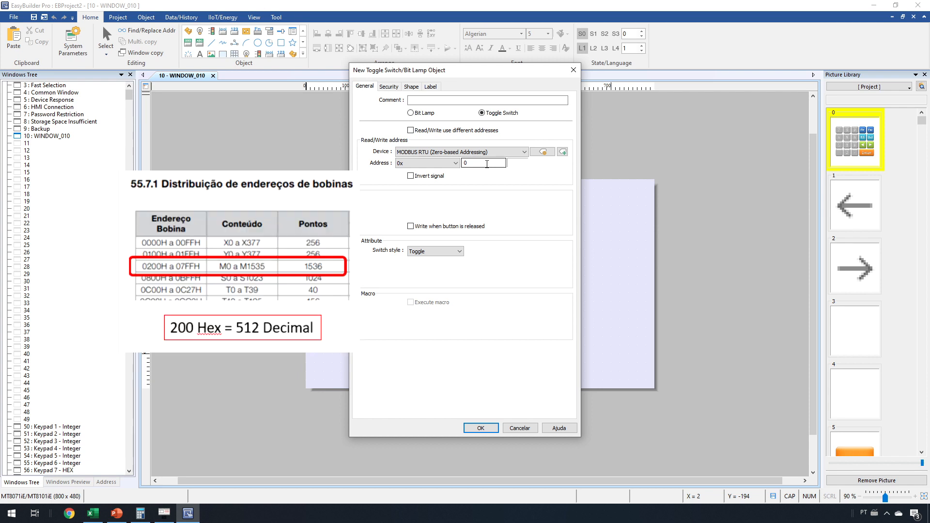
double_click(487, 164)
left_click_drag(481, 163, 454, 163)
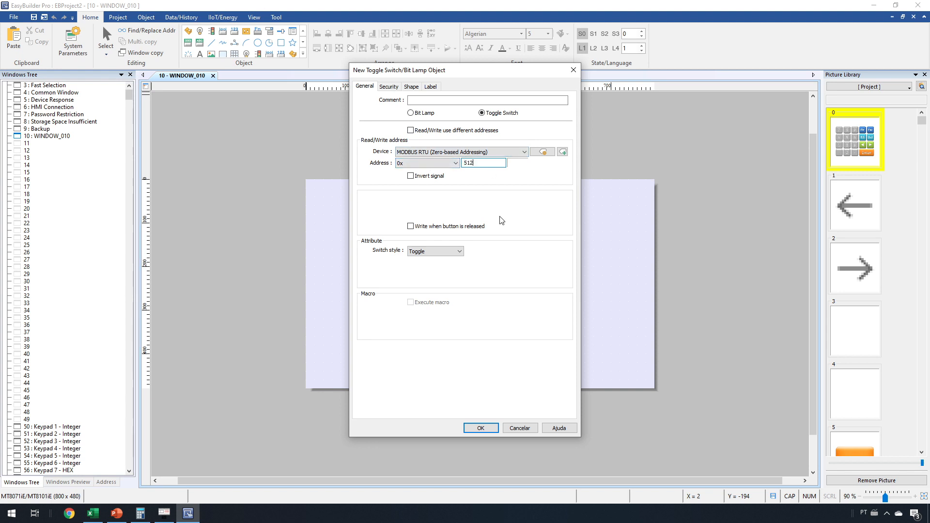
left_click(480, 428)
left_click(339, 233)
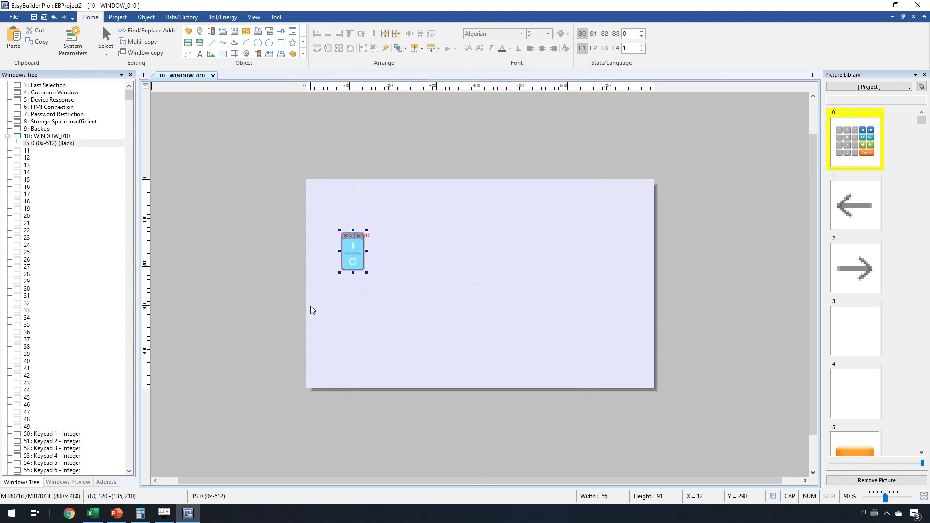
Create a numeric input object for the Modbus RTU device at address 4x 17208 and place it at about (340, 120)
left_click(407, 286)
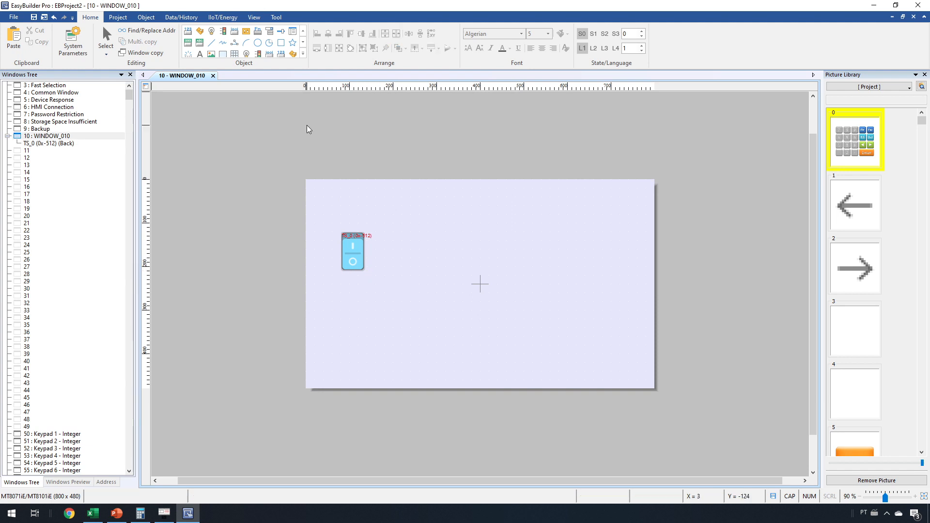
left_click(303, 53)
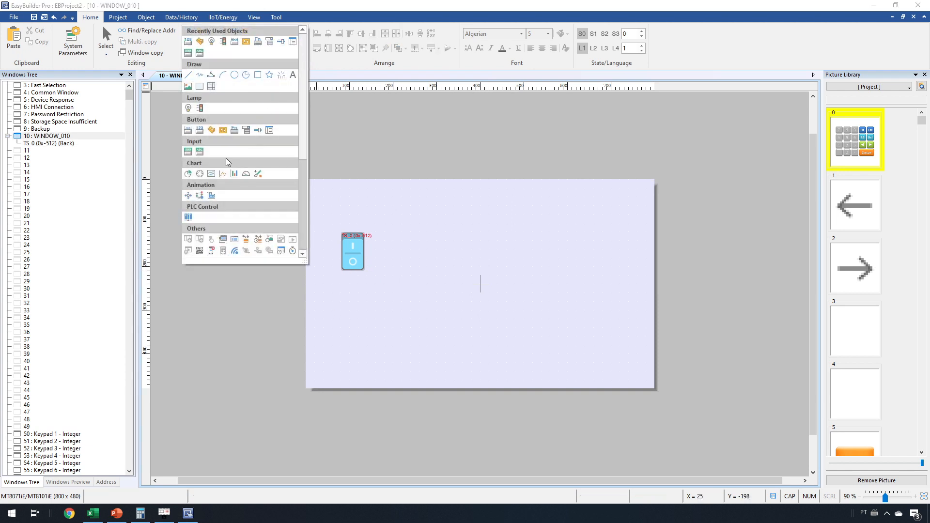
left_click(190, 153)
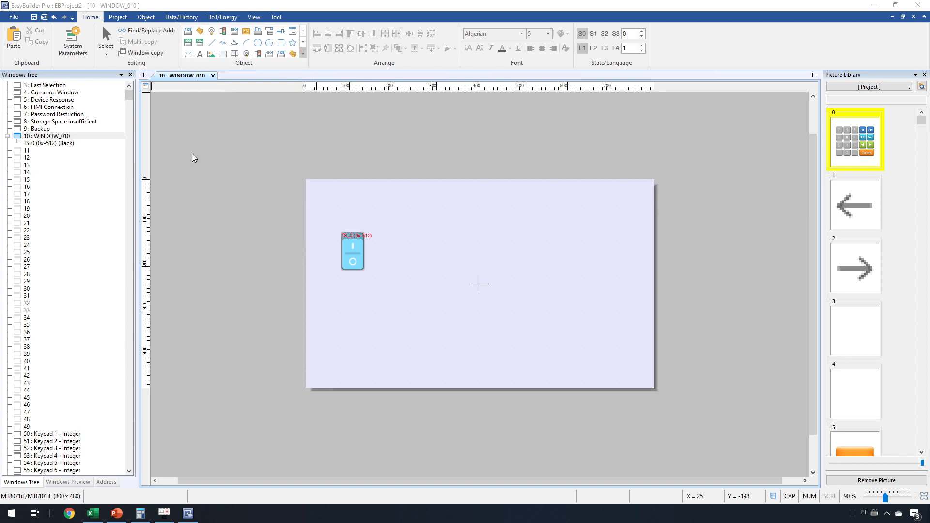
left_click(460, 245)
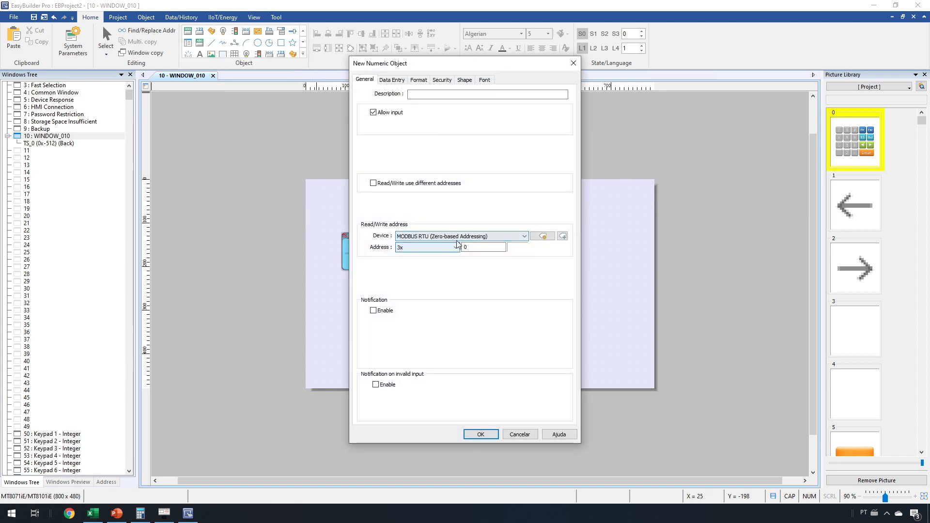
left_click_drag(465, 63, 614, 66)
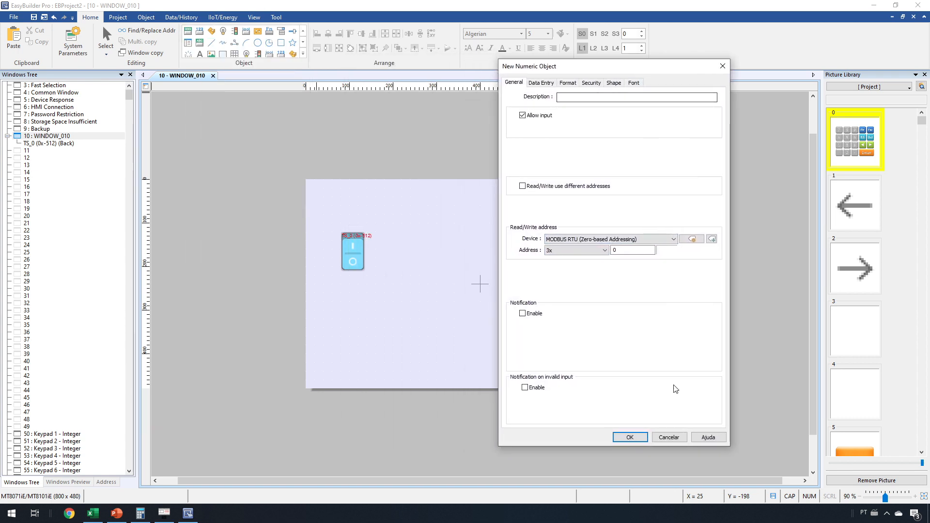
left_click(602, 251)
left_click(579, 299)
left_click(634, 249)
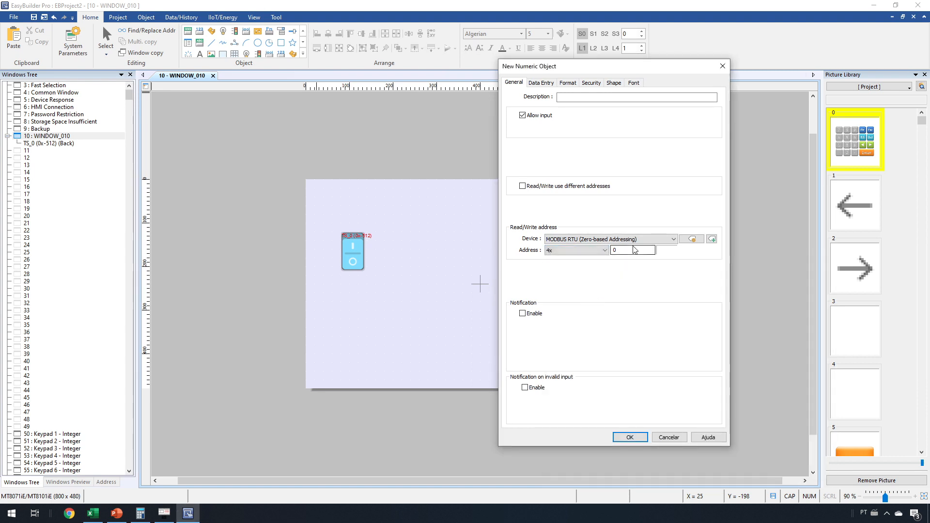
double_click(633, 249)
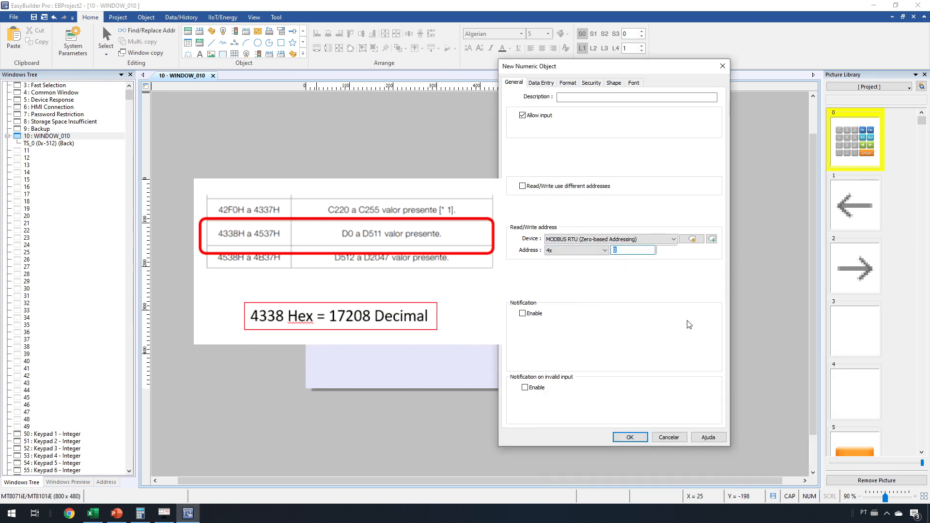
type("17208")
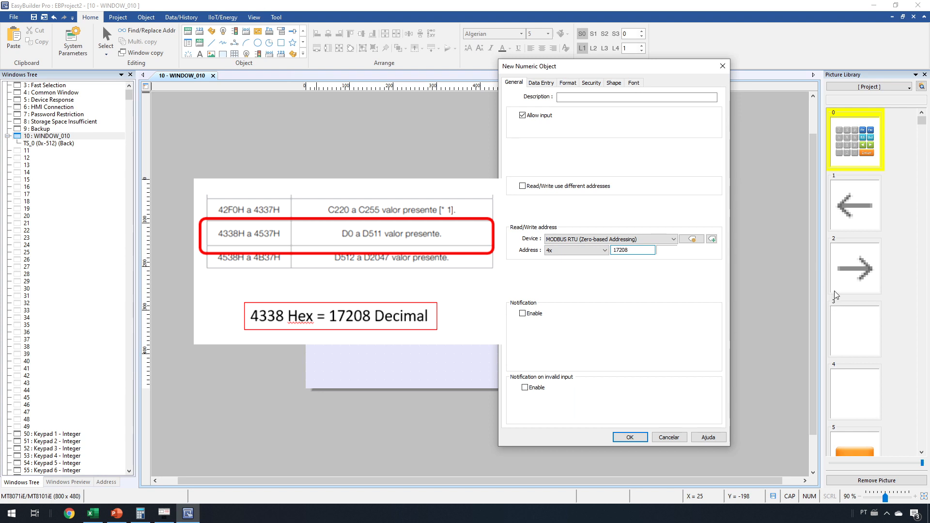
left_click(630, 437)
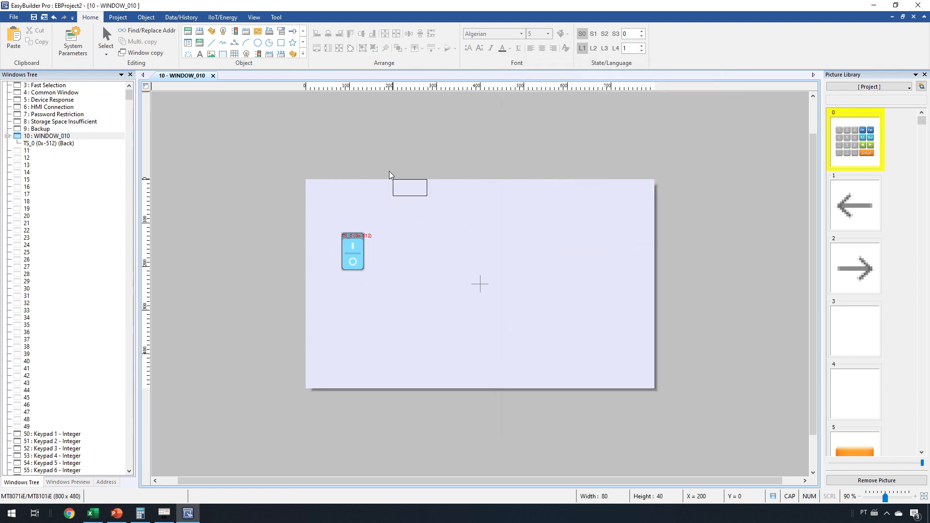
left_click(454, 231)
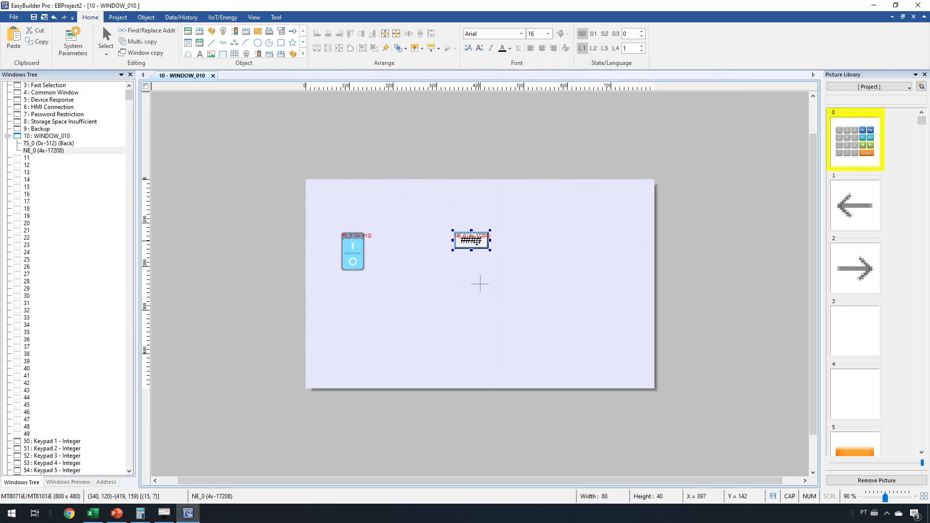
left_click(530, 255)
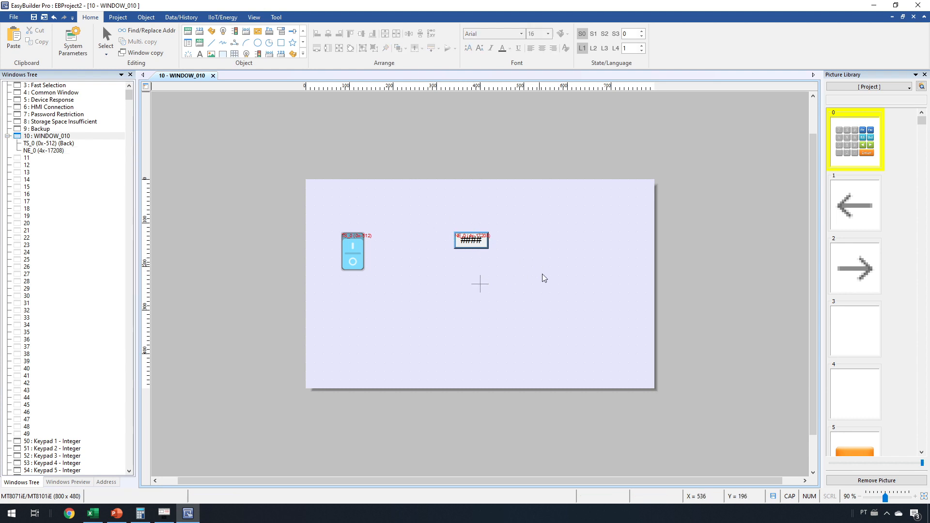
Add the text label "D0 - SETPOINT TEMPO" at about (200, 140) and move the numeric object beside it to about (460, 140)
left_click(201, 52)
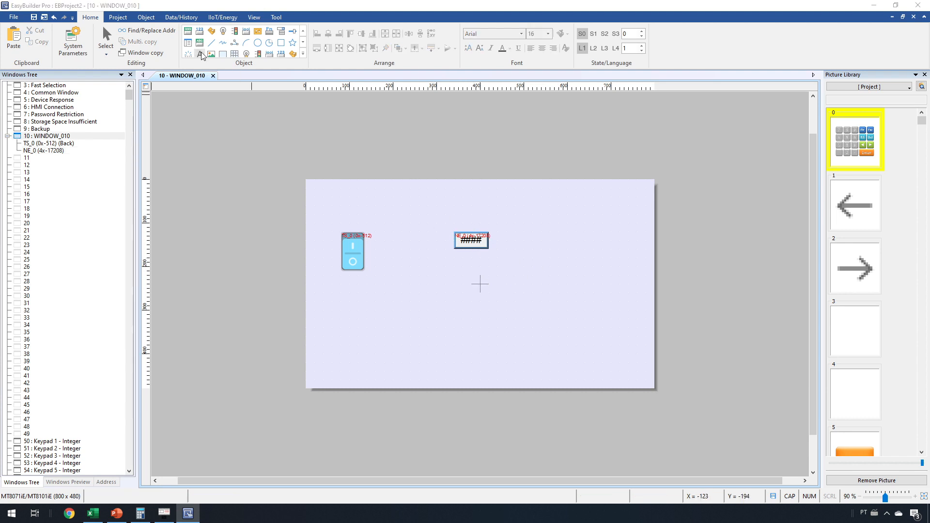
left_click(441, 285)
left_click_drag(400, 400, 241, 345)
type("D0 - SETPOINT ")
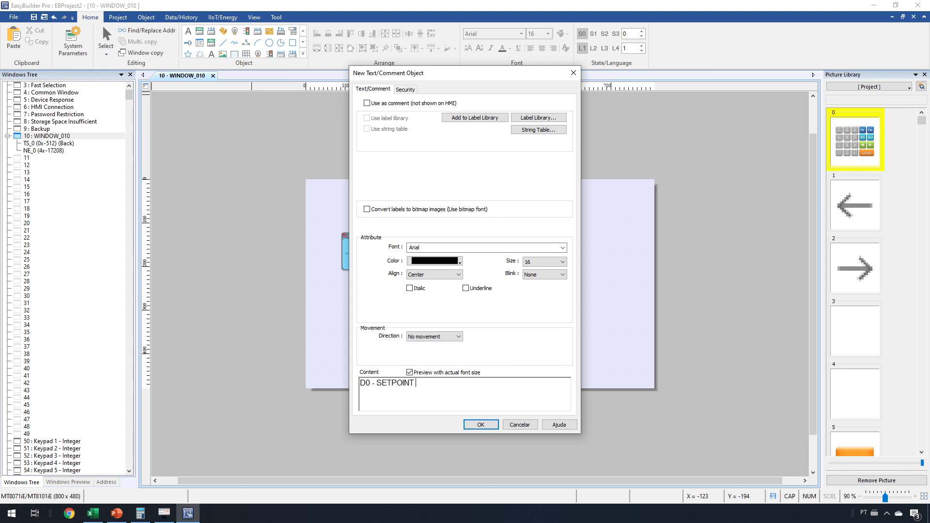
type("TEMPO")
key("Return")
left_click(393, 241)
left_click_drag(477, 240, 535, 255)
left_click(549, 292)
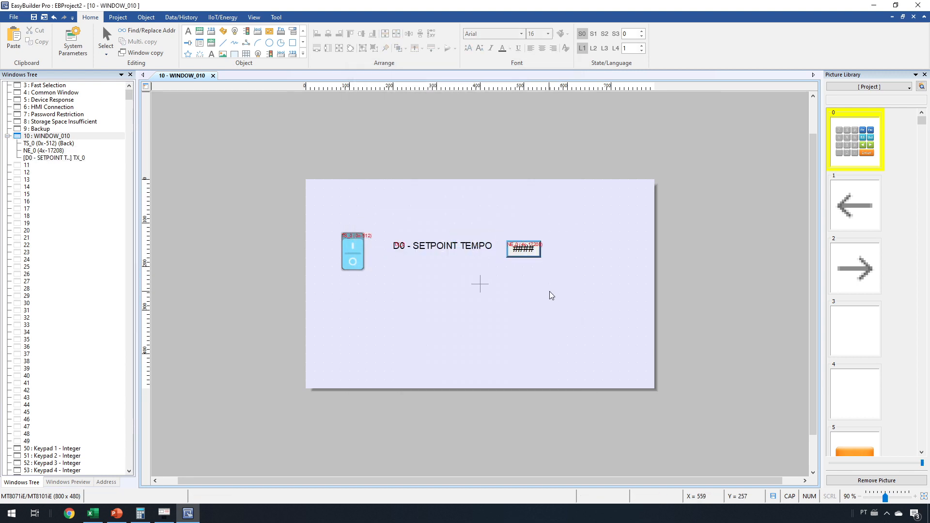
Set the setpoint numeric object's display format to 1 digit after the decimal point
left_click(531, 249)
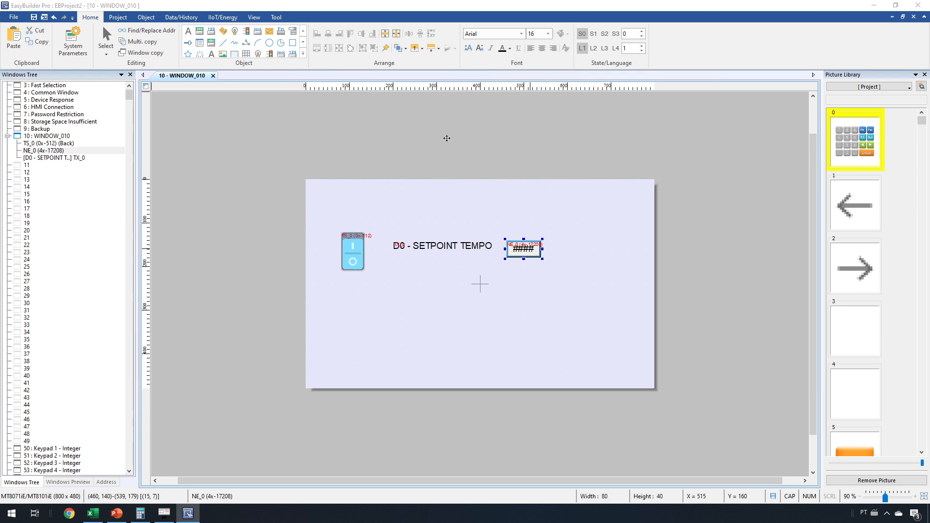
left_click(417, 81)
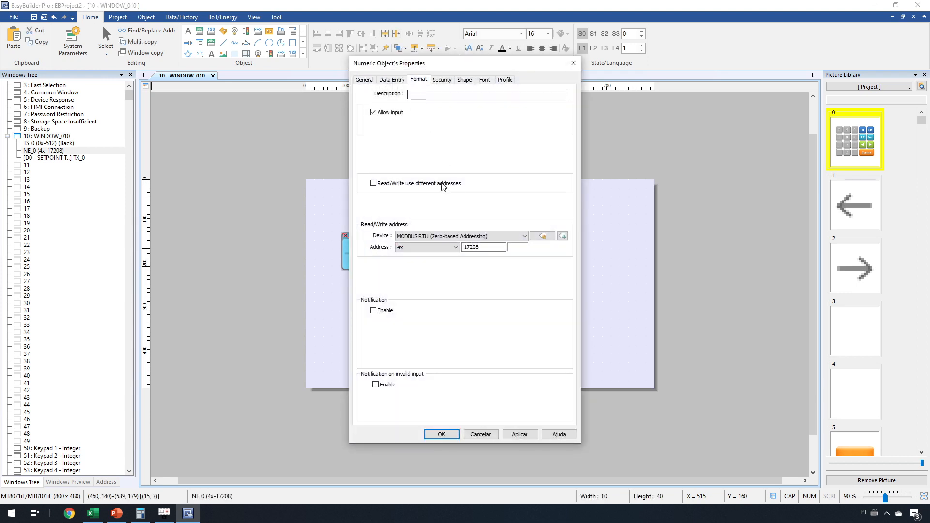
left_click(548, 137)
key("BackSpace")
type("1")
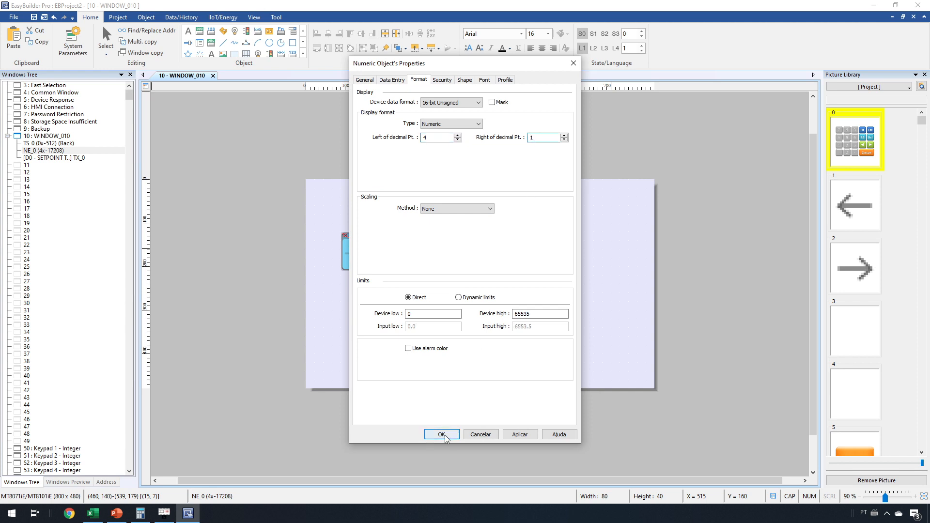
left_click(441, 434)
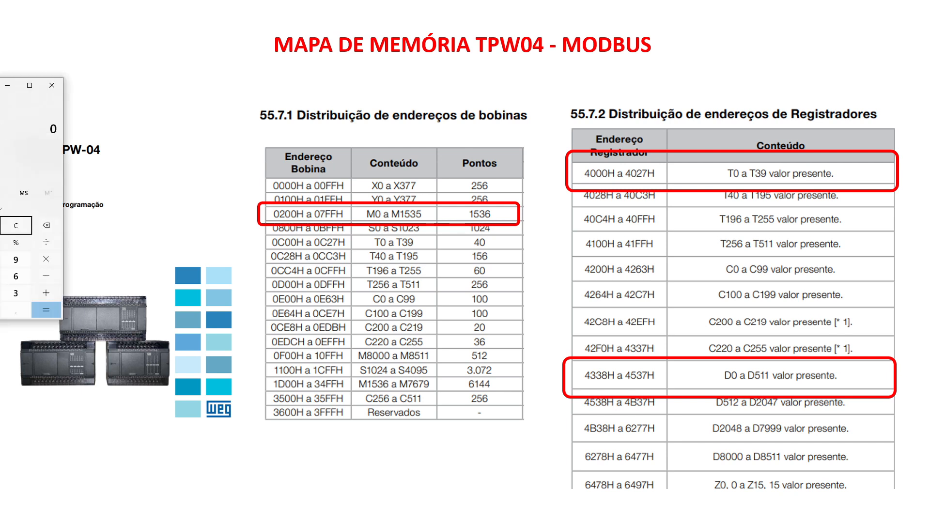
Switch to Calculator in programmer mode and convert T0's hexadecimal register address 4000 to decimal
left_click_drag(0, 82, 109, 84)
left_click(97, 148)
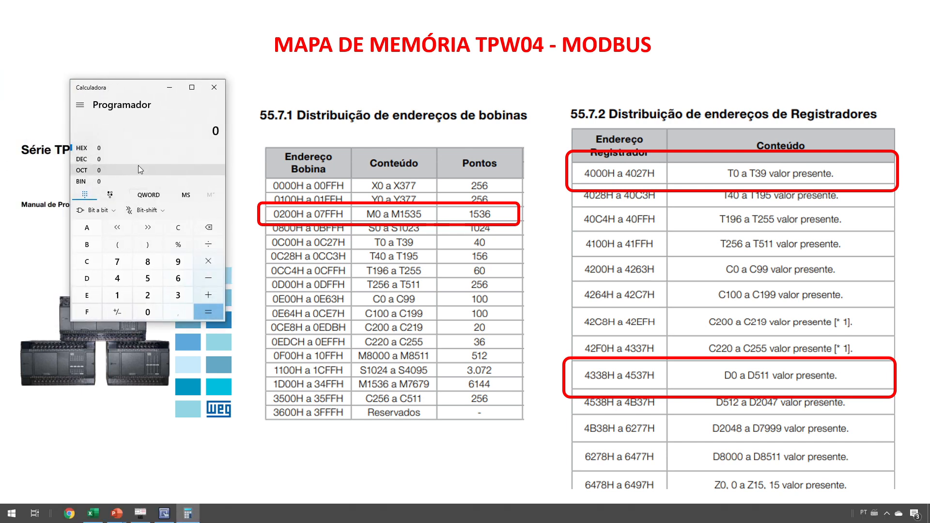
type("4000")
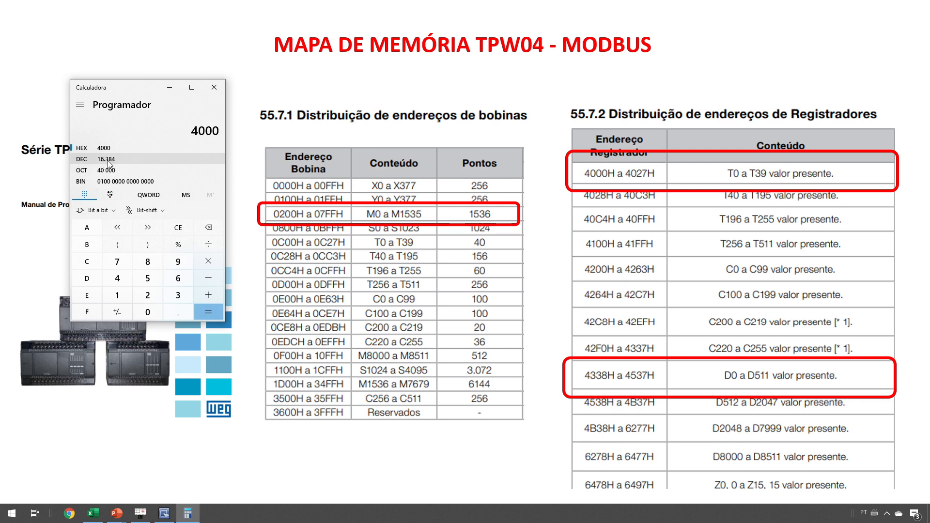
Switch back to EasyBuilder Pro and duplicate the setpoint numeric object, placing the copy directly below it at about (460, 200)
left_click(164, 513)
left_click(516, 249)
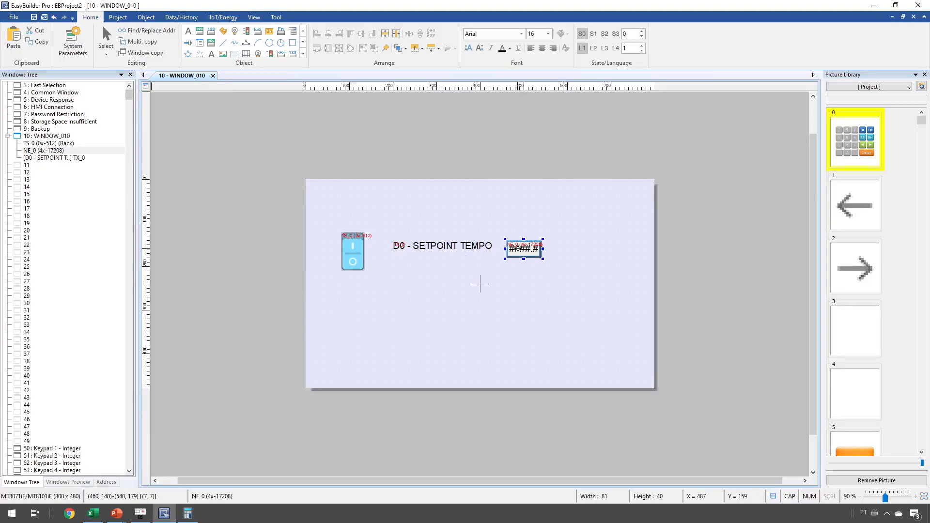
key("ctrl+c")
key("ctrl+v")
left_click_drag(527, 259, 518, 276)
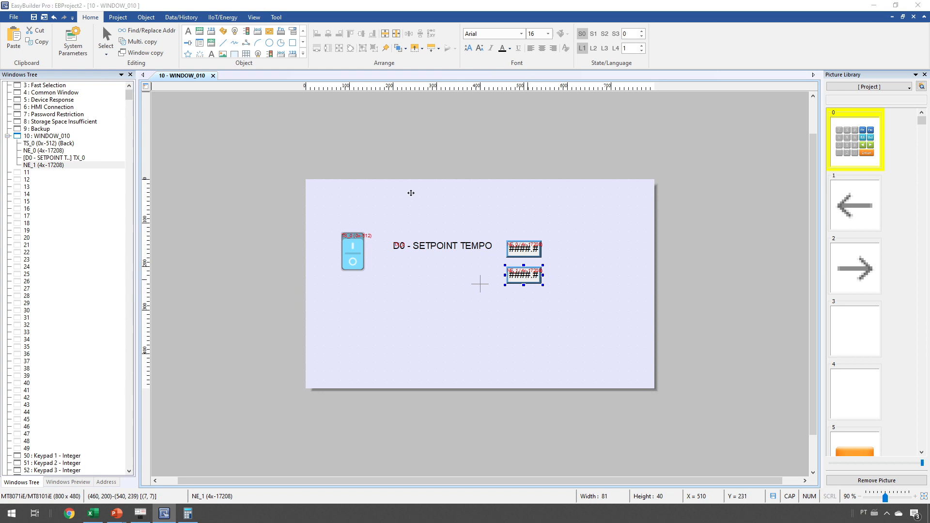
Disable input on the copied numeric object and set its read address to 4x 17384
left_click(388, 112)
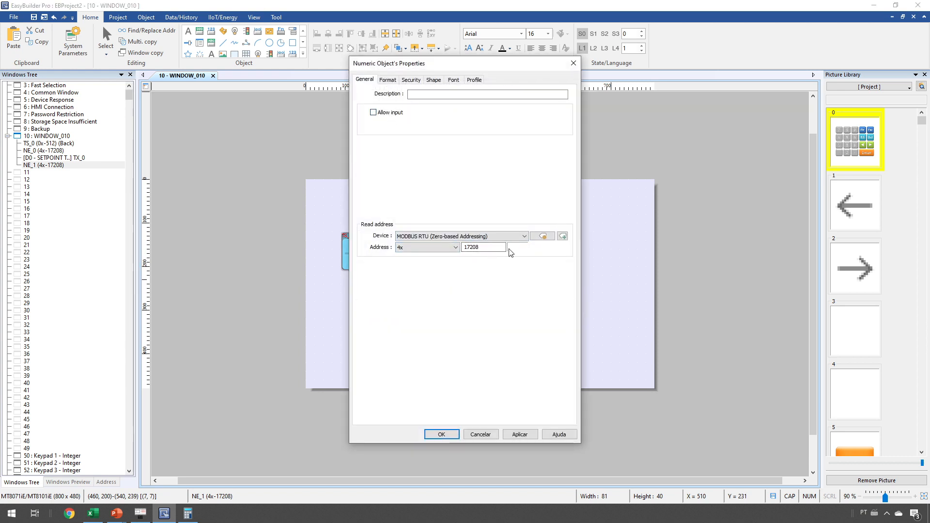
double_click(495, 248)
type("17")
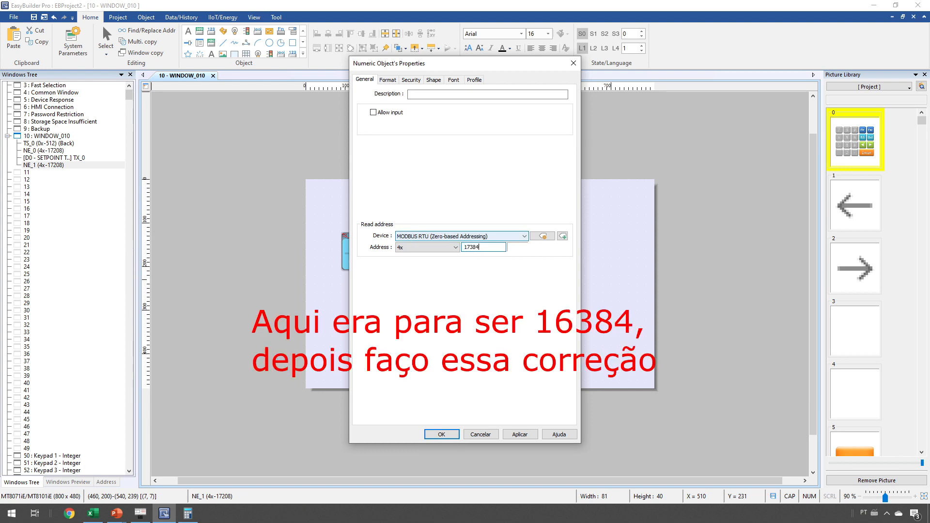
left_click(428, 434)
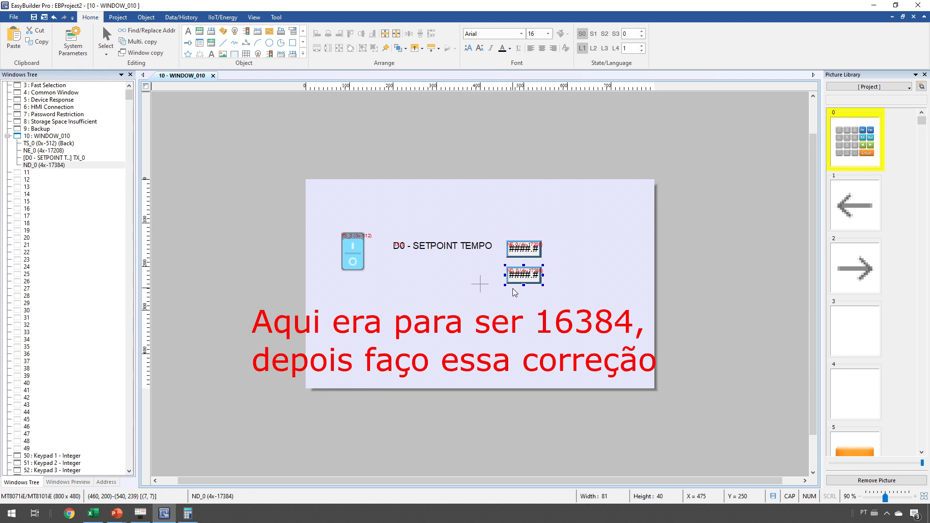
Duplicate the "D0 - SETPOINT TEMPO" label and place the copy below it, next to the lower numeric object
left_click(477, 246)
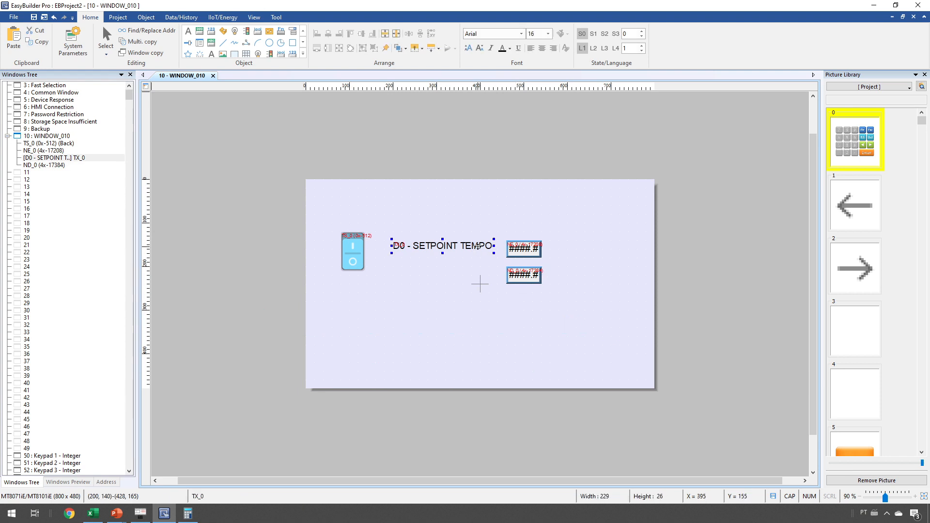
key("ctrl+c")
key("ctrl+v")
left_click_drag(486, 255, 487, 277)
Change the copied label's text to "T0 - TEMPO DECORRIDO"
double_click(475, 279)
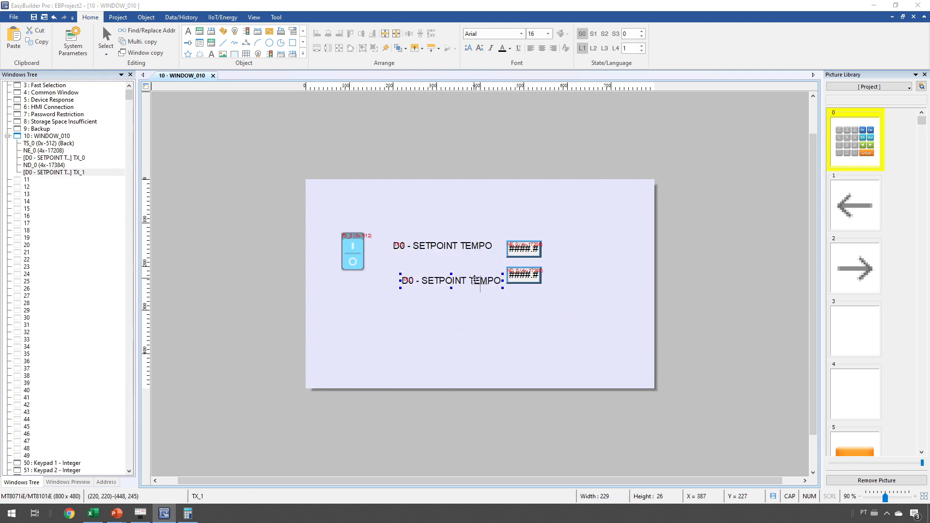
left_click(367, 382)
key("BackSpace")
type("T")
left_click_drag(374, 383, 443, 383)
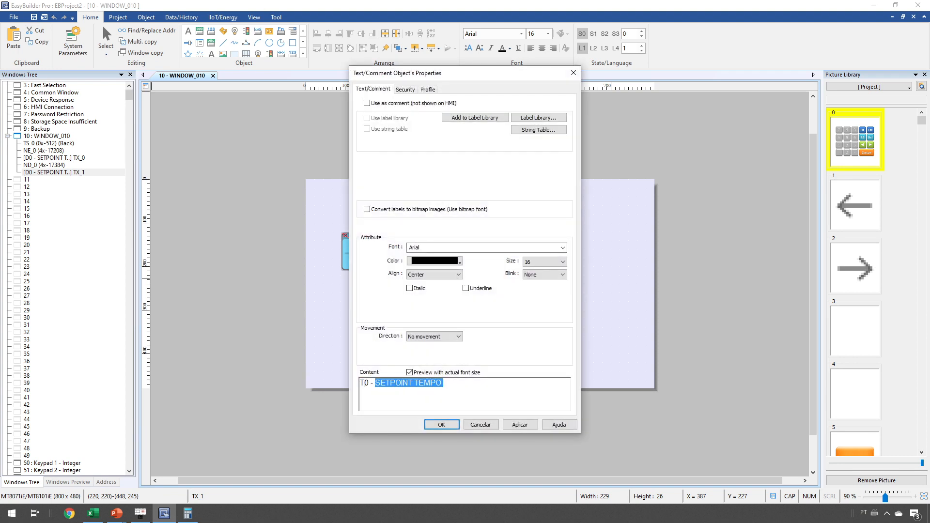
type("TEMPOO")
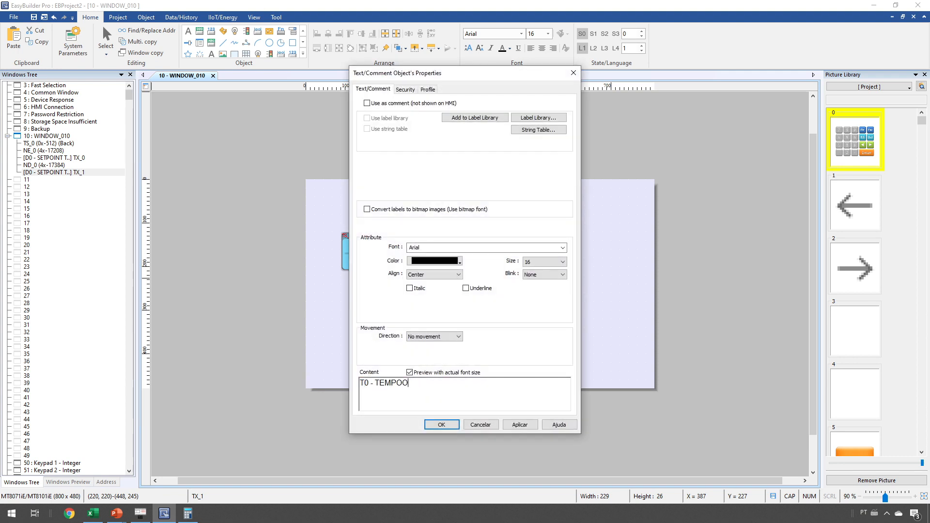
key("BackSpace")
type("DECORRIDO")
left_click(441, 424)
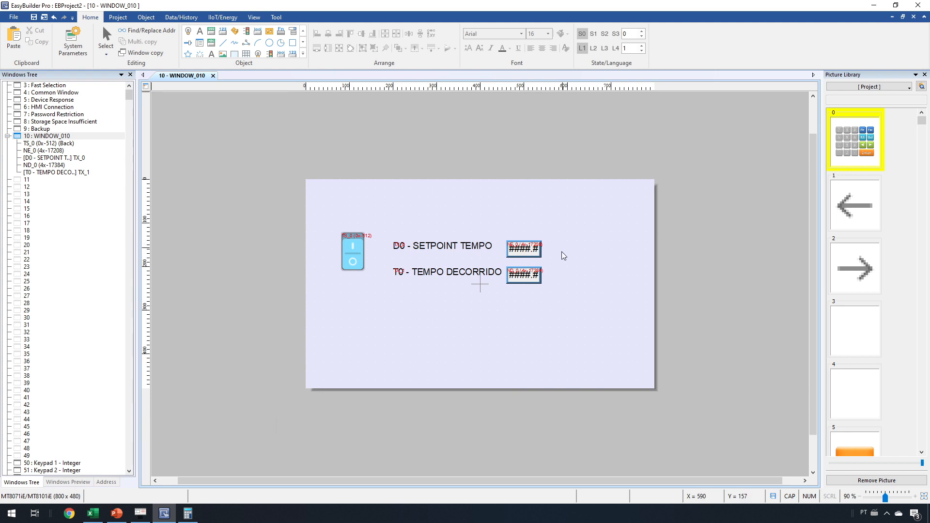
Switch to the TPW04 Modbus memory map and convert Y0's hexadecimal coil address 100 to decimal in Calculator
left_click(117, 514)
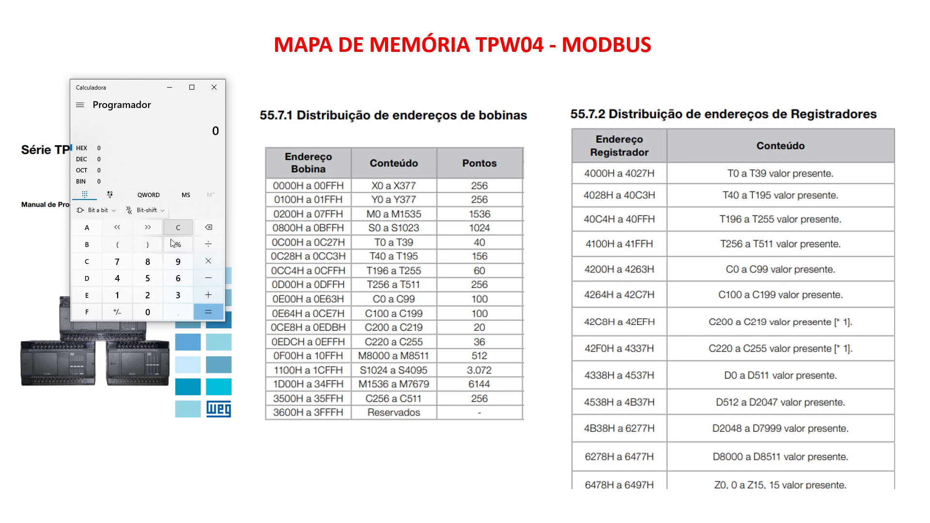
type("100")
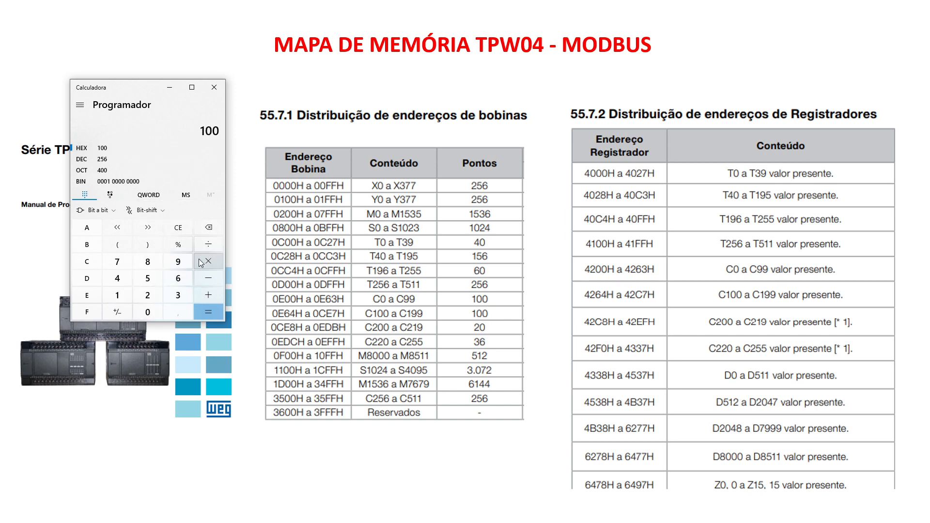
left_click(118, 159)
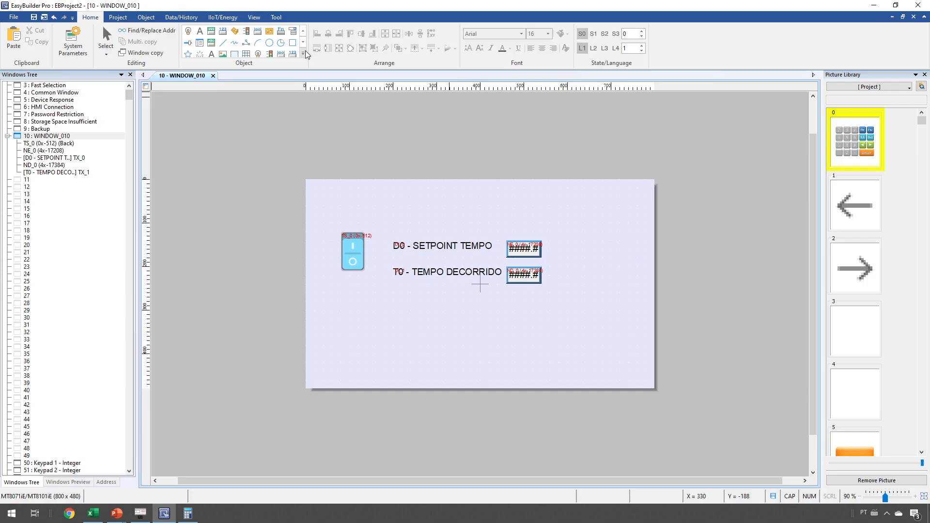
Add a bit lamp with MODBUS RTU read address 0x 256 and place it beside the two numeric objects
left_click(221, 38)
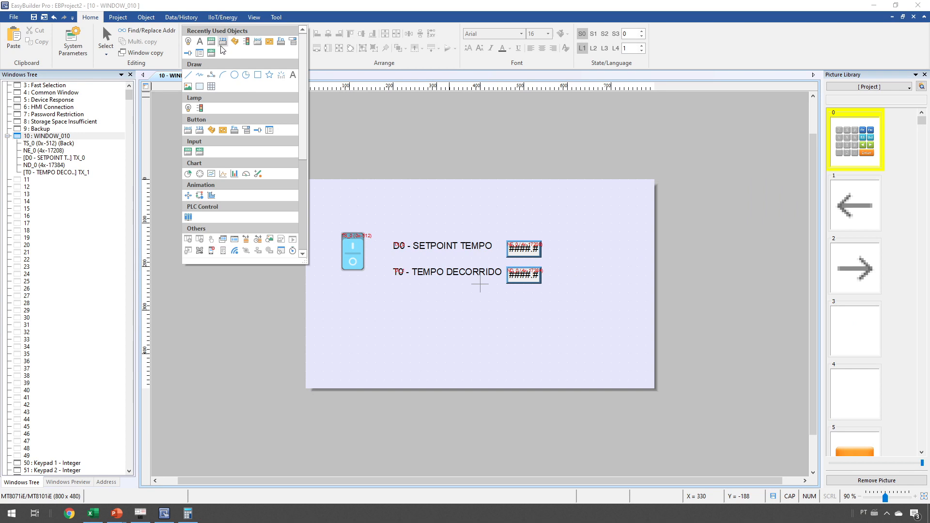
left_click(557, 250)
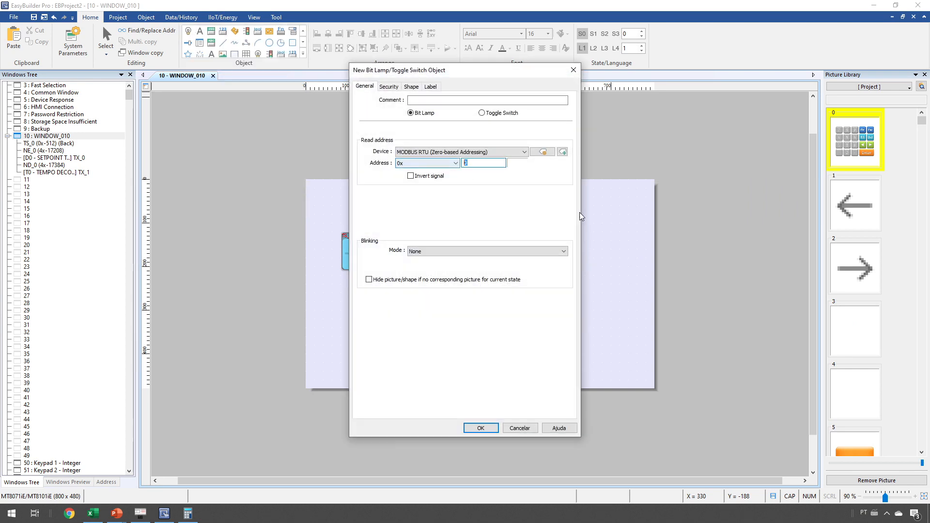
key("Return")
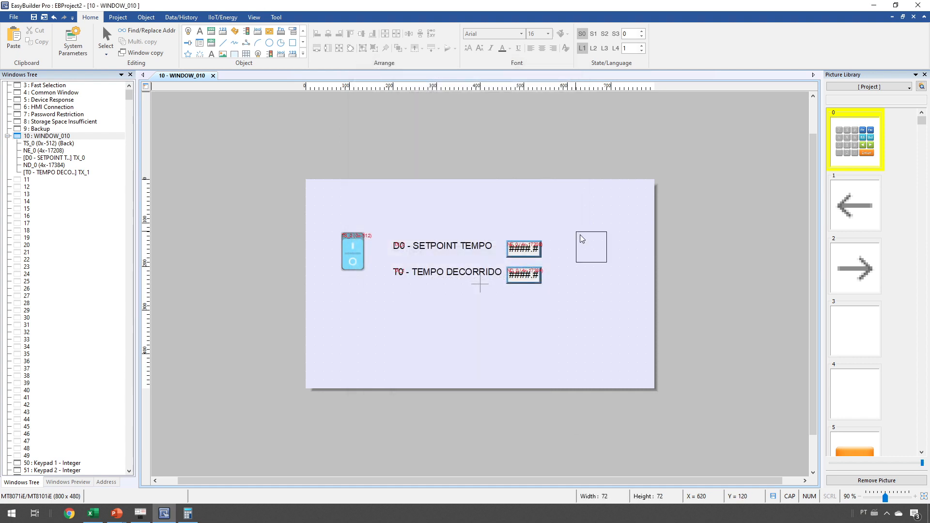
left_click(565, 248)
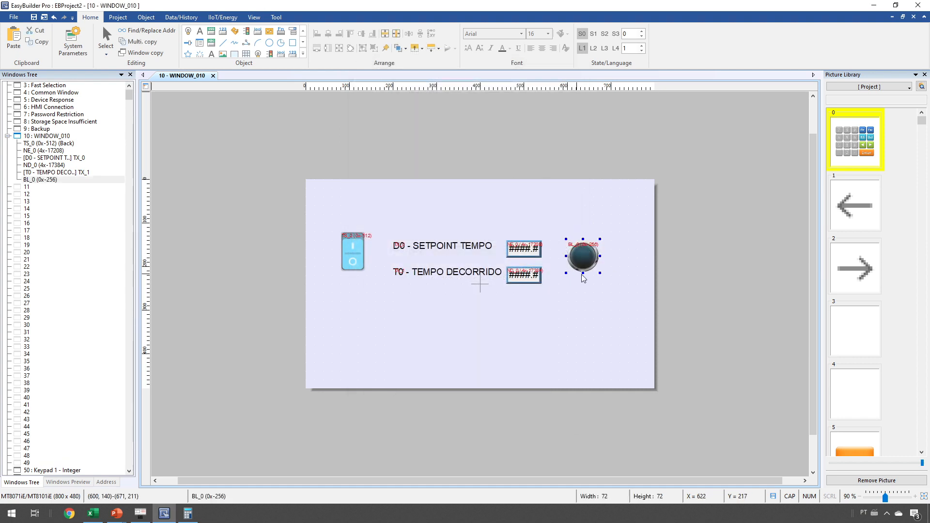
left_click(565, 313)
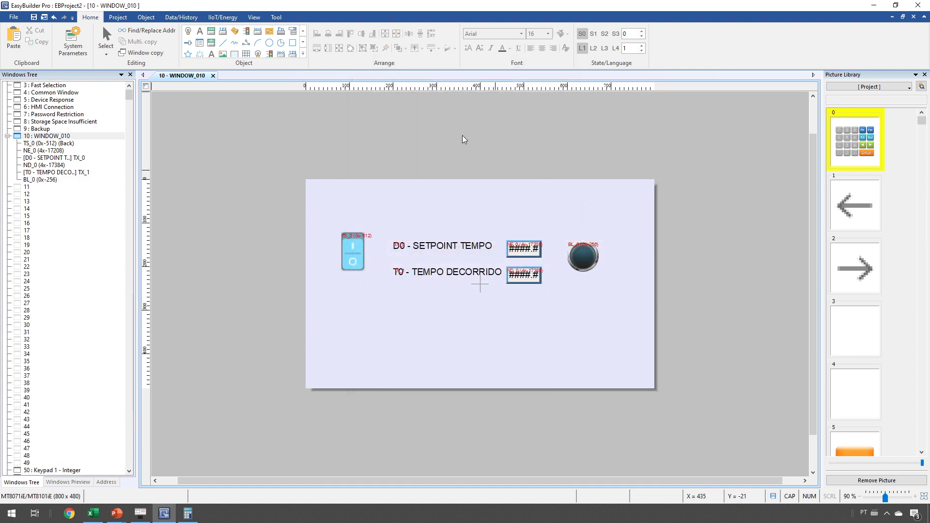
Start the online simulation, saving the project as tESTE_tpw04_MODBUS
left_click(118, 18)
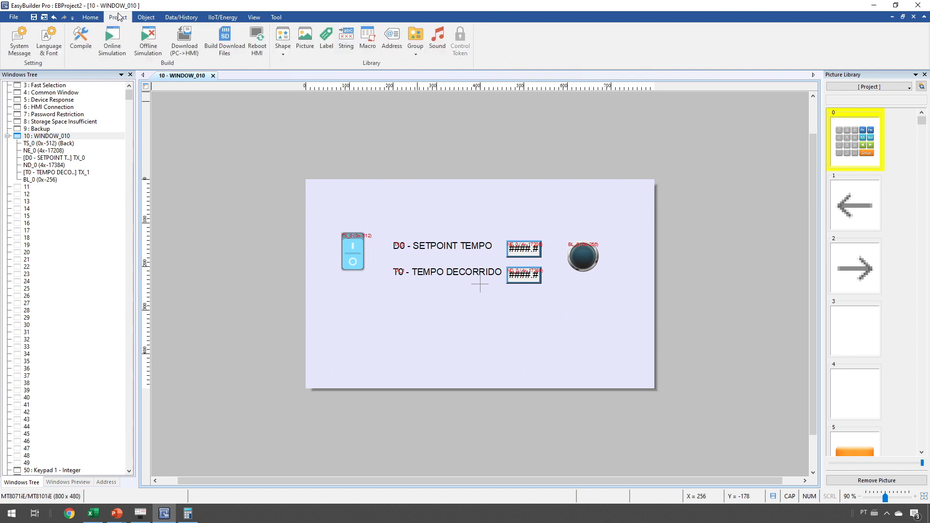
left_click(117, 50)
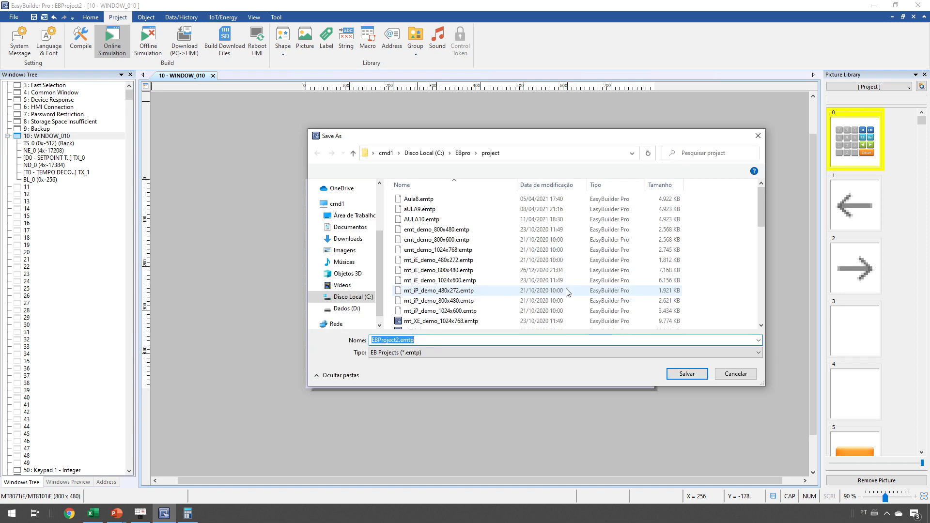
type("tEST")
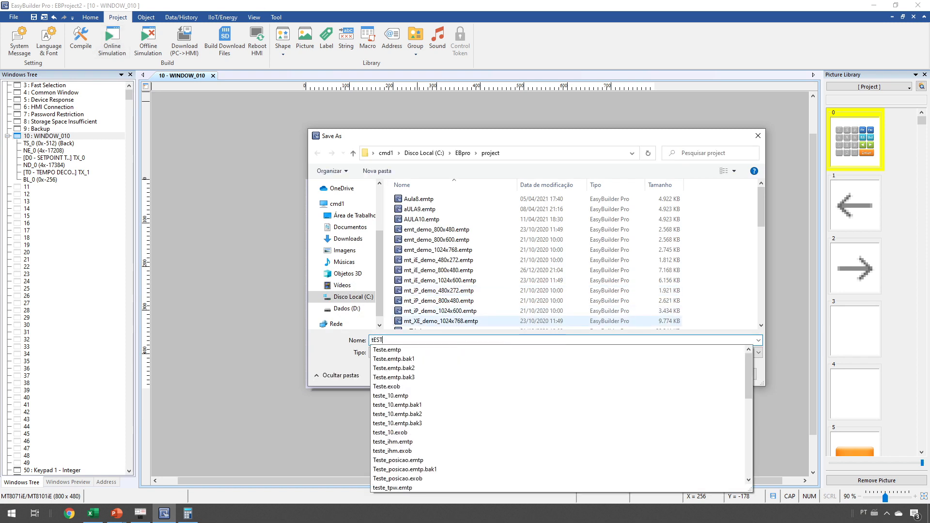
type("E_tpw0")
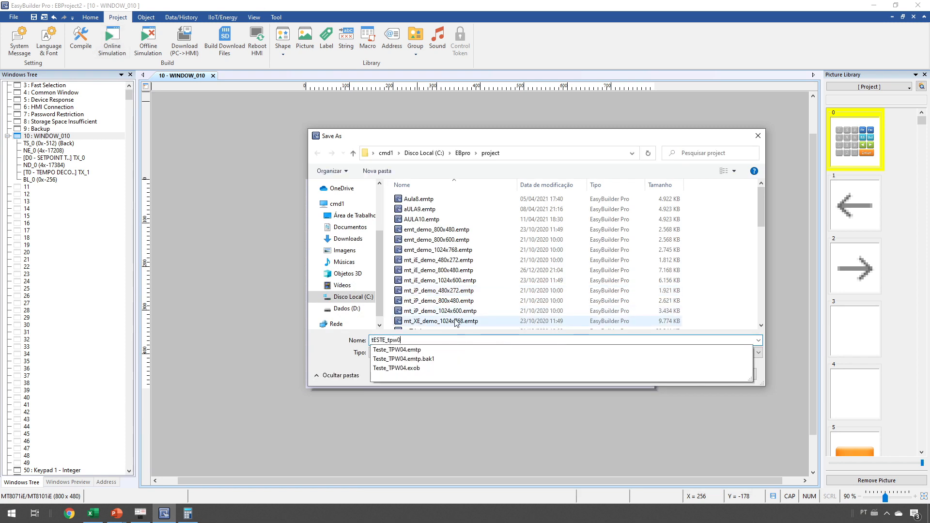
type("4_MODBUS")
key("Return")
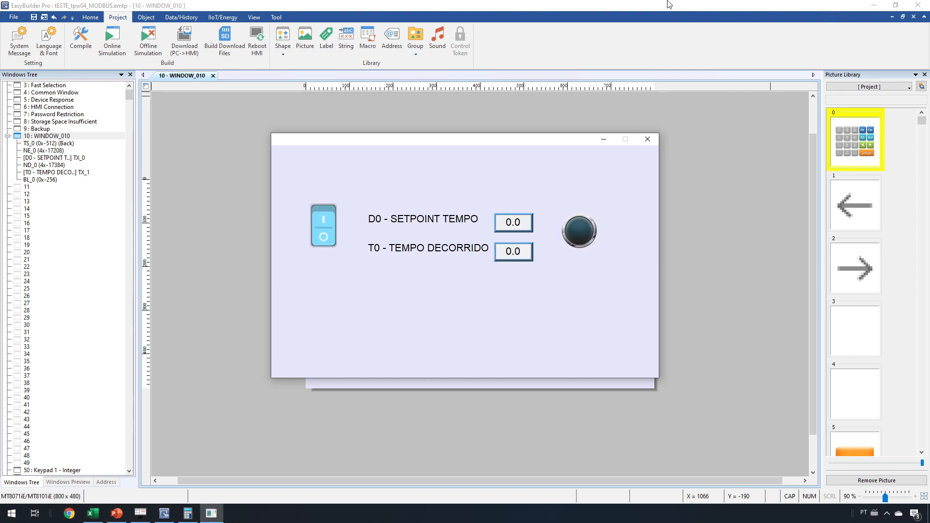
Arrange the simulation below the TPW-PCLINK ladder rungs and set the D0 time setpoint to 8.0
left_click(871, 6)
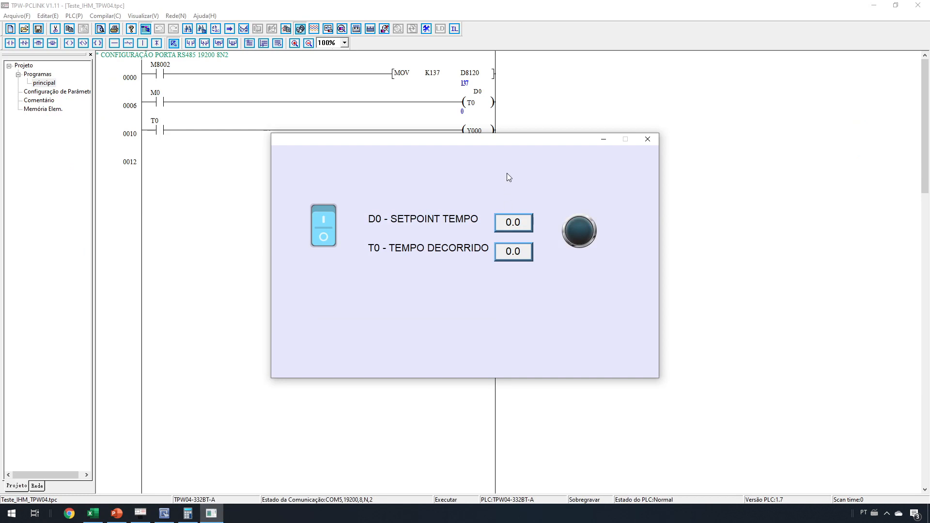
left_click_drag(518, 143, 375, 194)
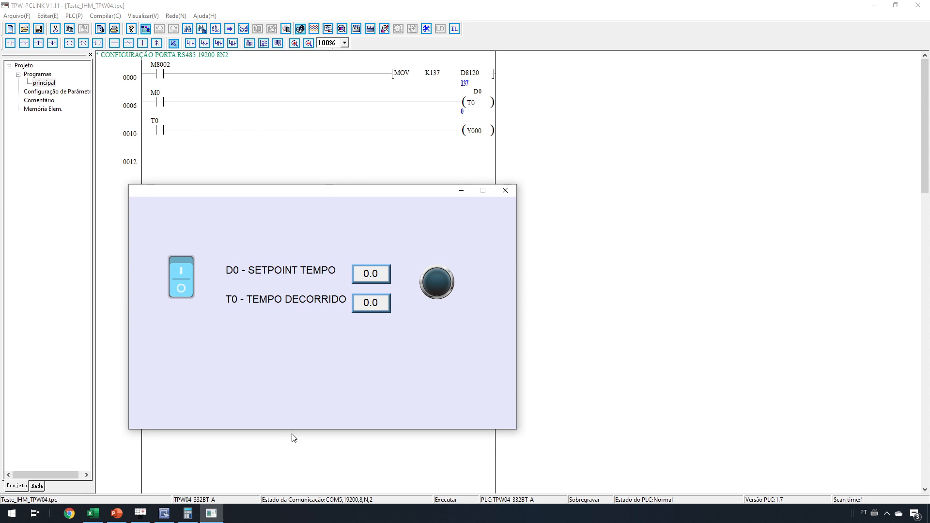
left_click(371, 274)
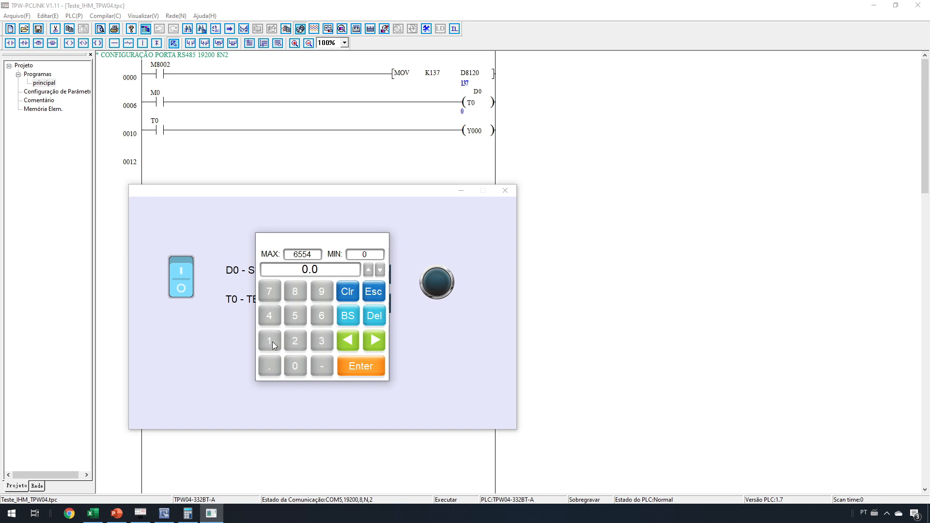
left_click(367, 369)
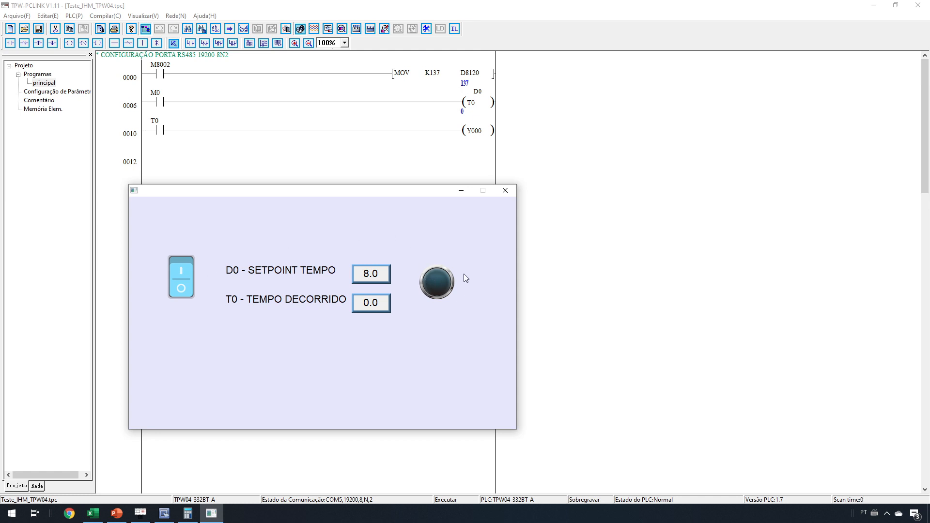
Test the timer by operating the simulated switch while monitoring the ladder, and close the simulation
left_click(182, 277)
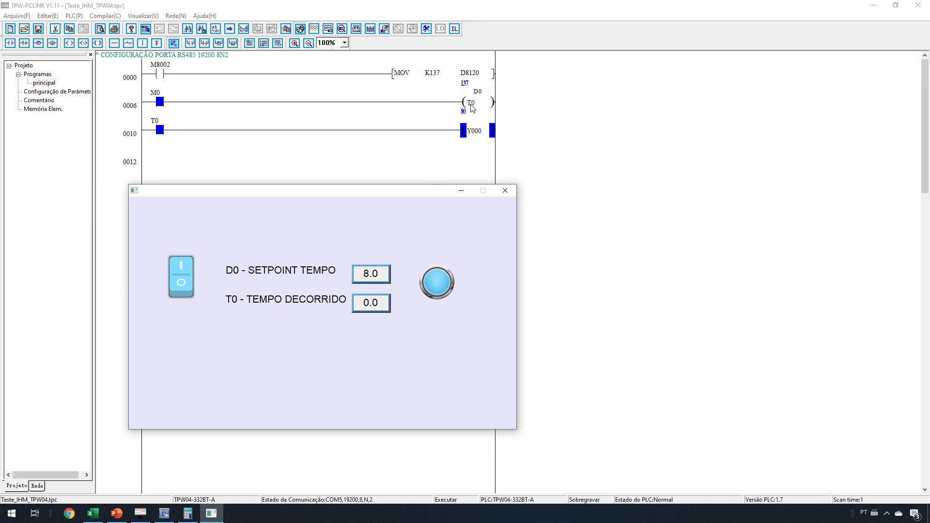
left_click(179, 283)
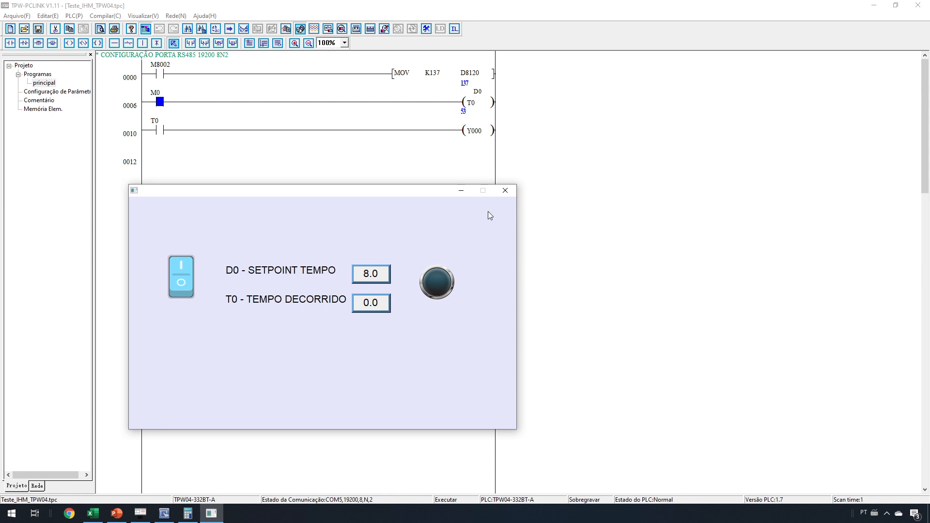
left_click(506, 192)
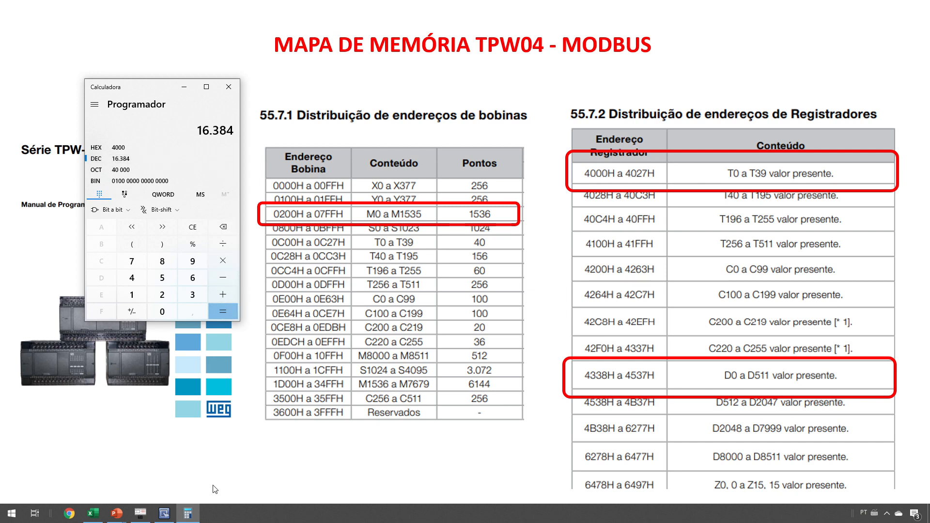
In EasyBuilder Pro, correct the T0 elapsed-time numeric object's read address to 4x 16384
left_click(164, 513)
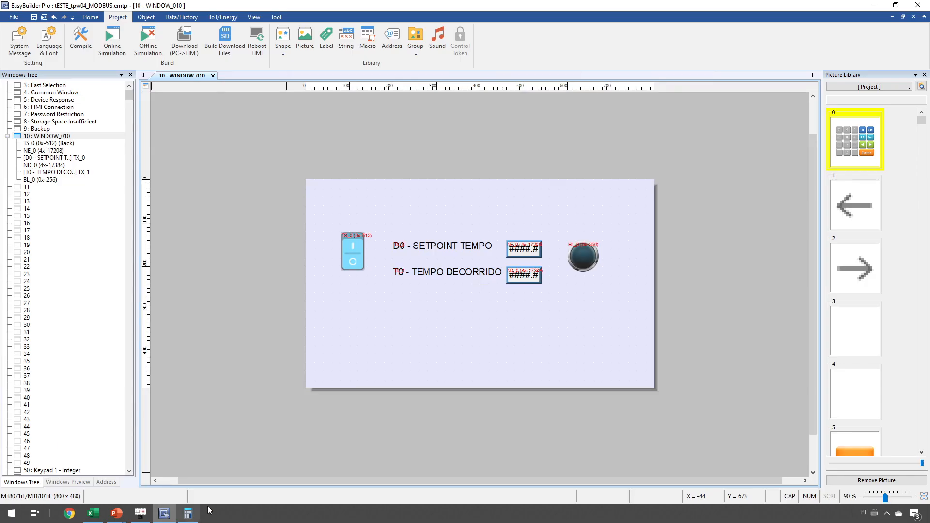
double_click(541, 276)
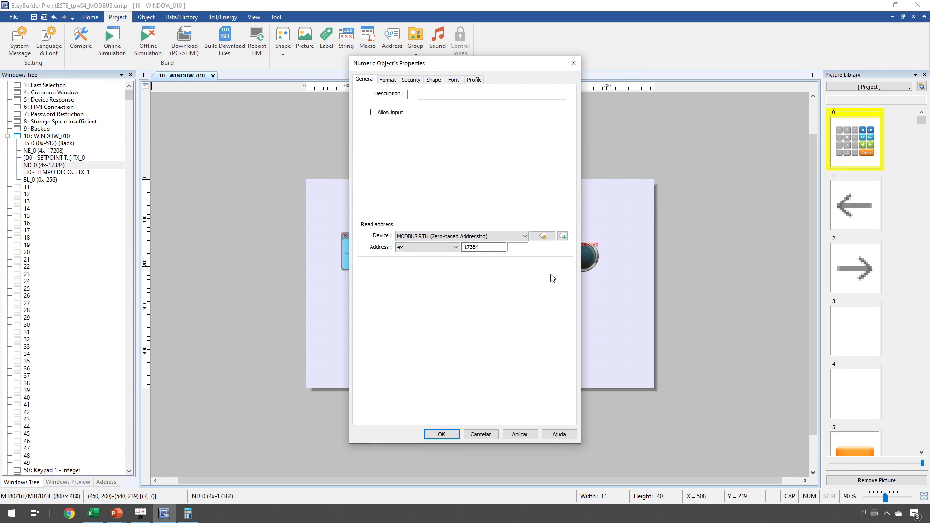
key("BackSpace")
type("6")
left_click(441, 434)
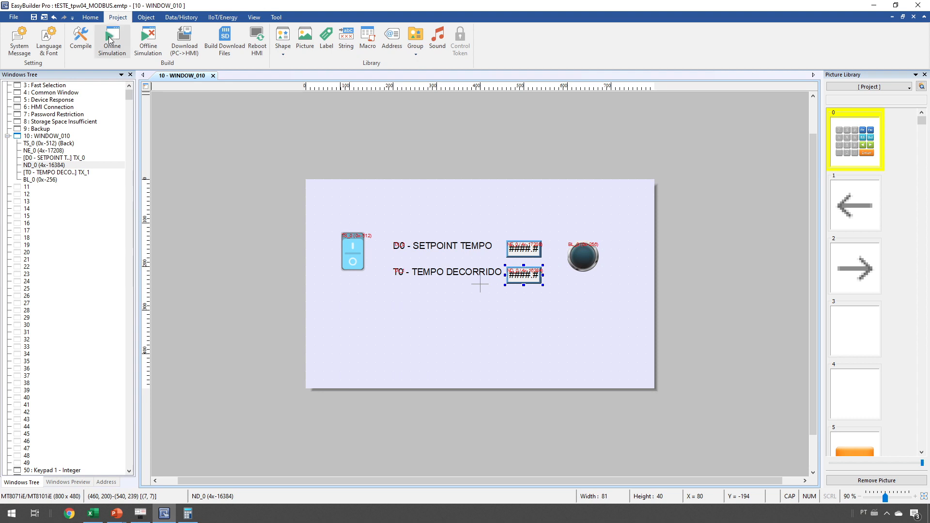
Rerun the online simulation below the TPW-PCLINK ladder rungs and cycle the switch off and on to test the elapsed-time display
left_click(110, 43)
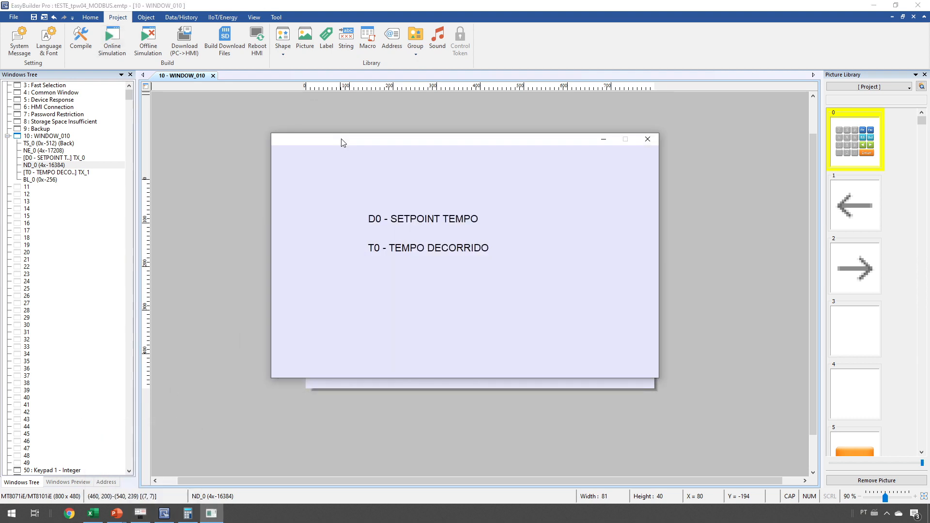
left_click(140, 513)
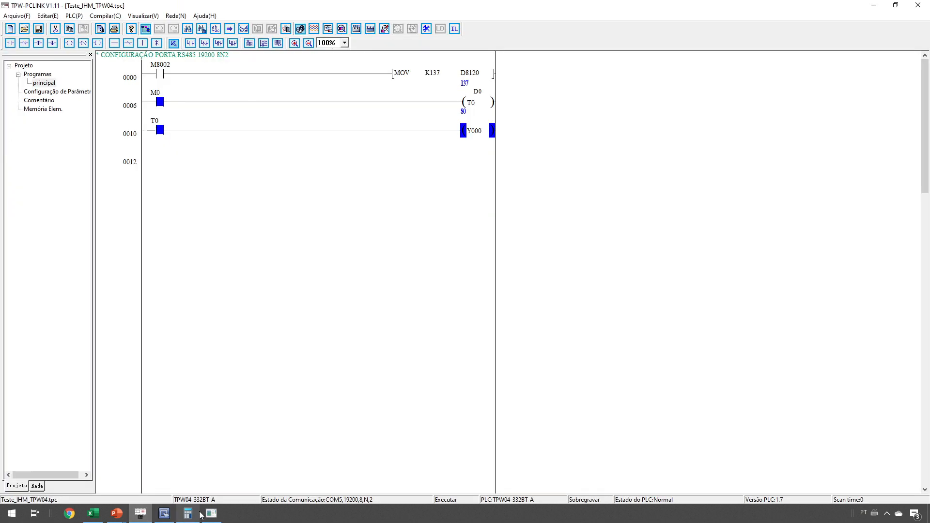
left_click(211, 513)
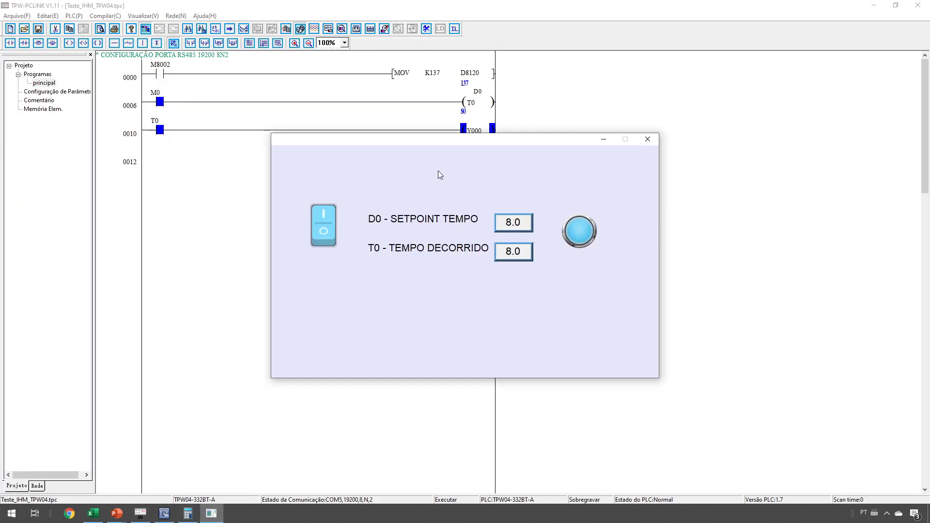
left_click_drag(449, 140, 326, 184)
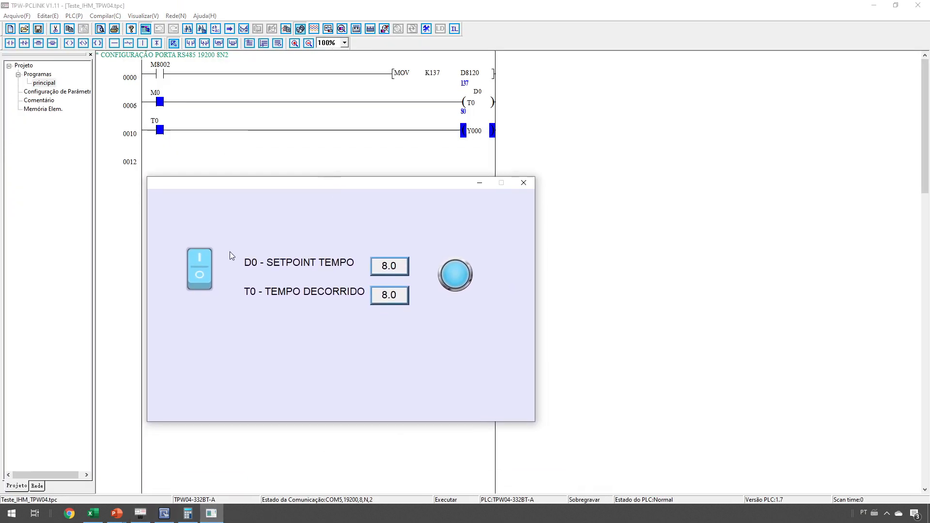
left_click(198, 274)
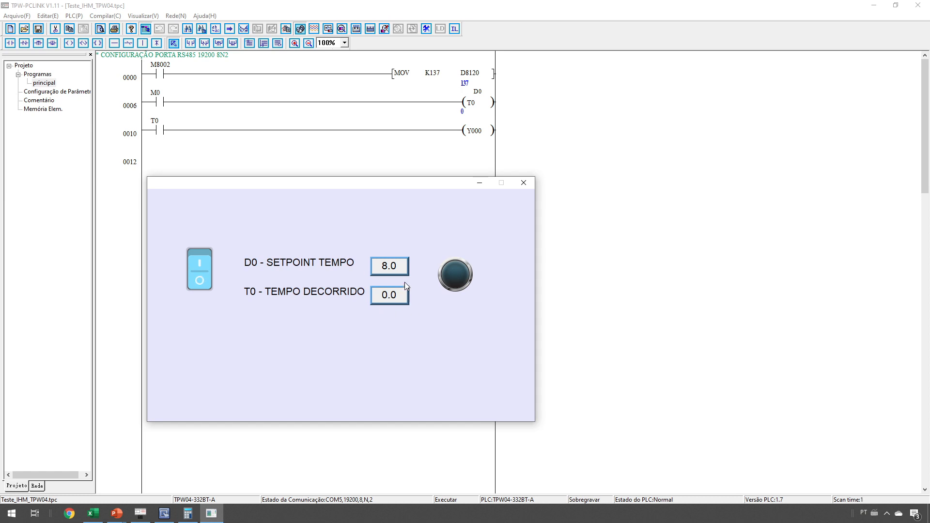
left_click(196, 269)
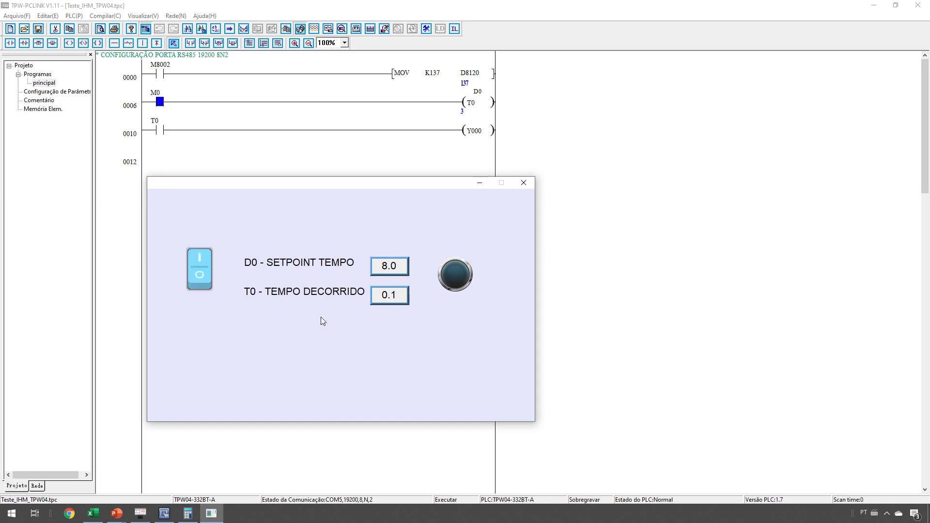